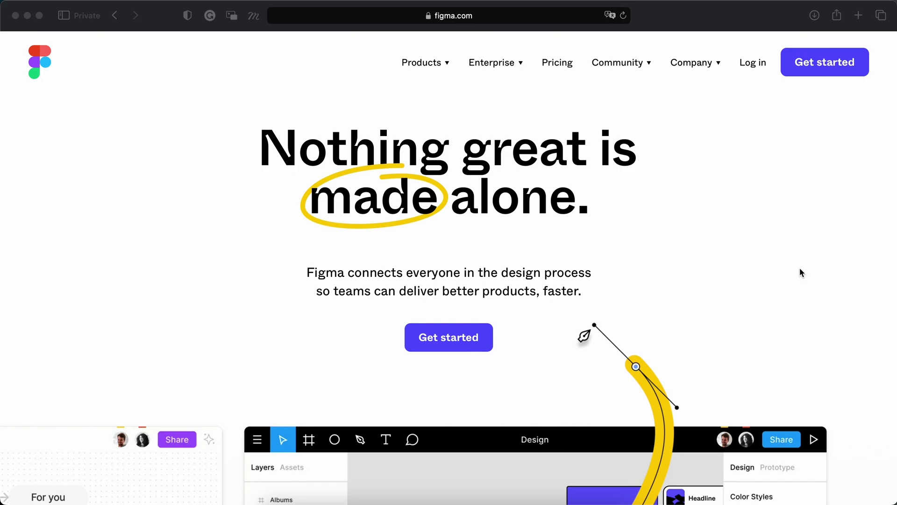
Step: Sign up for a new Figma account with an e-mail address and password
scroll(797, 309, up, 1)
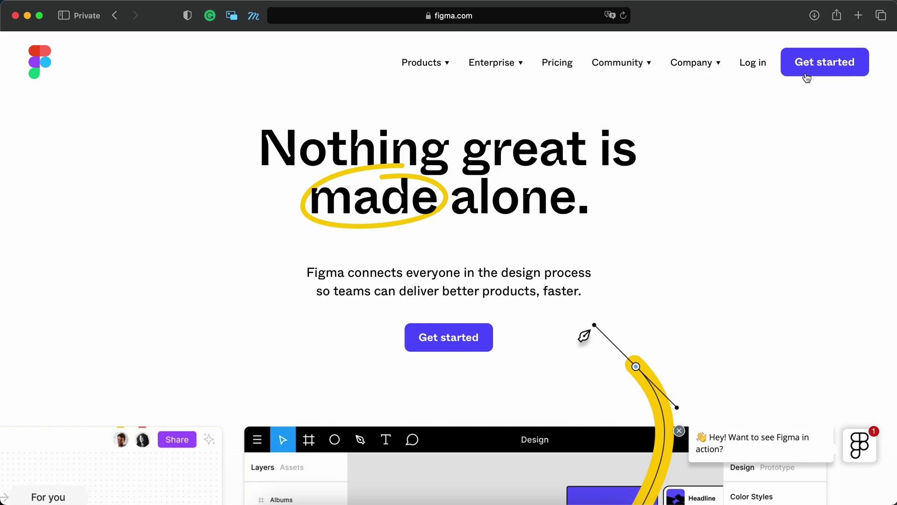
click(812, 70)
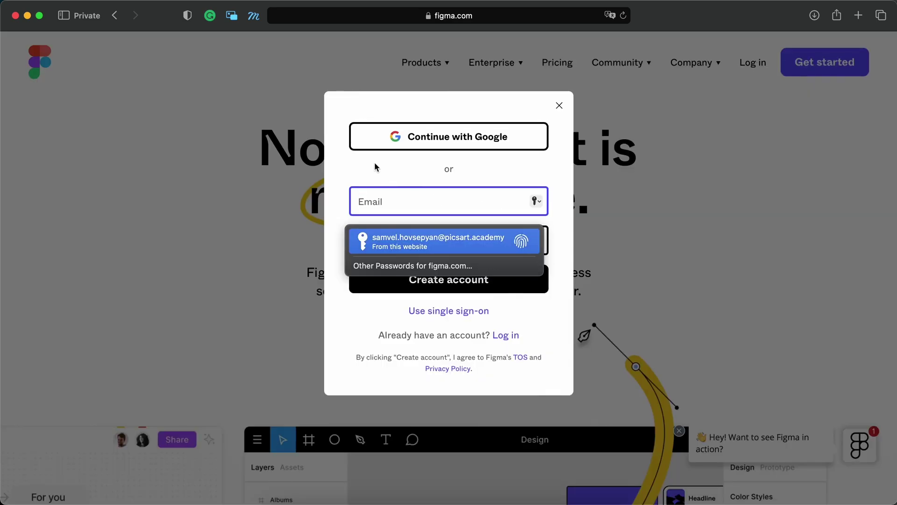
click(385, 209)
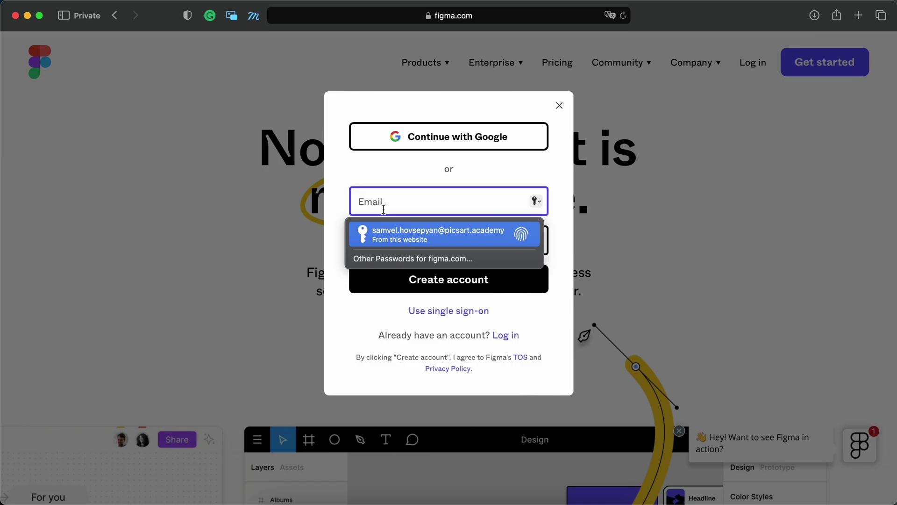
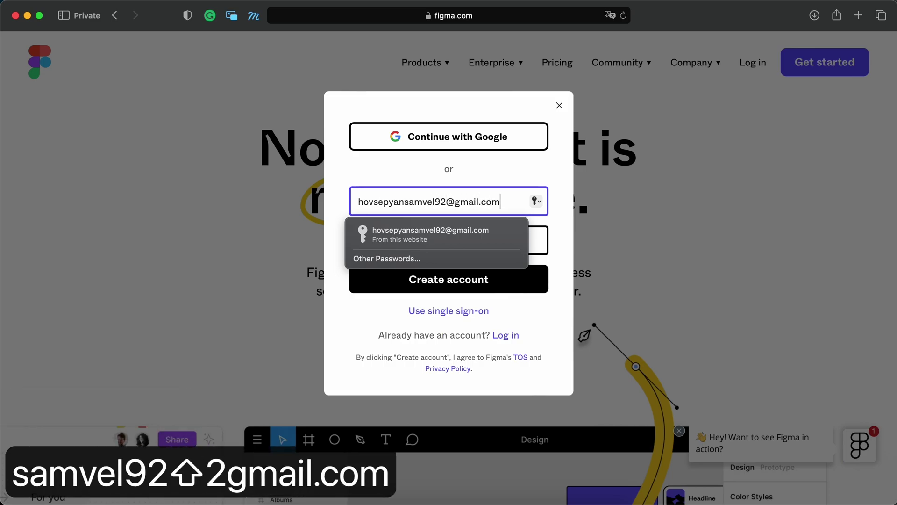
click(335, 191)
click(364, 238)
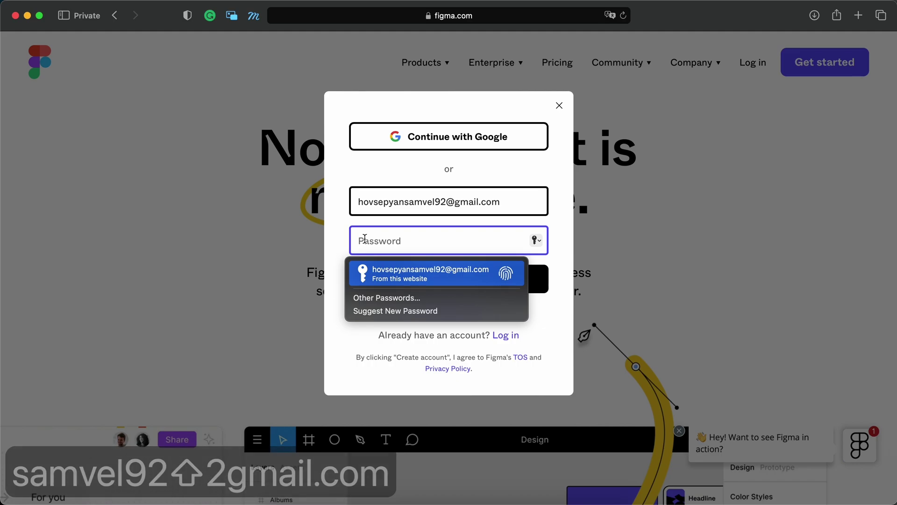
text(****)
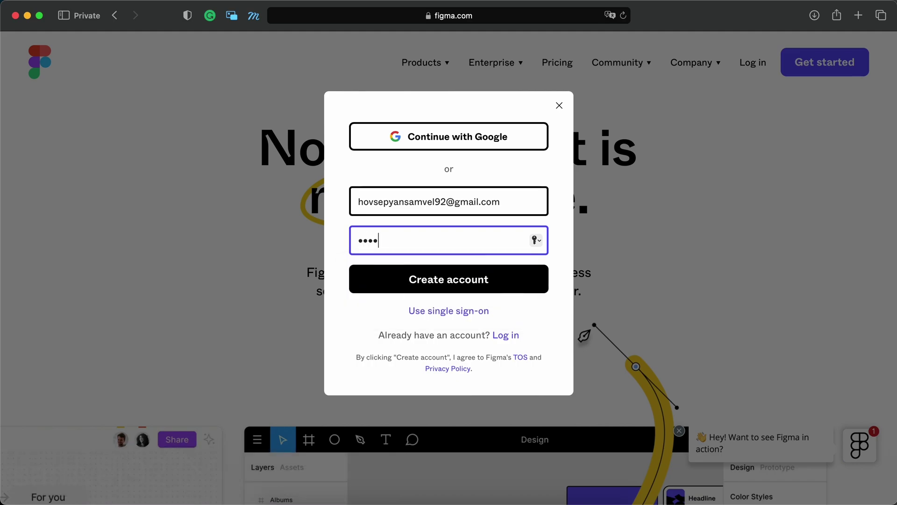
text(****)
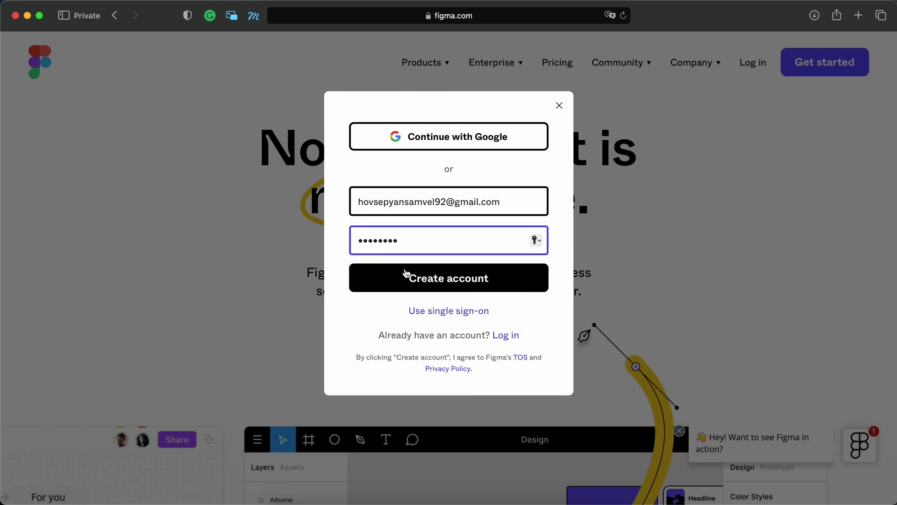
click(409, 276)
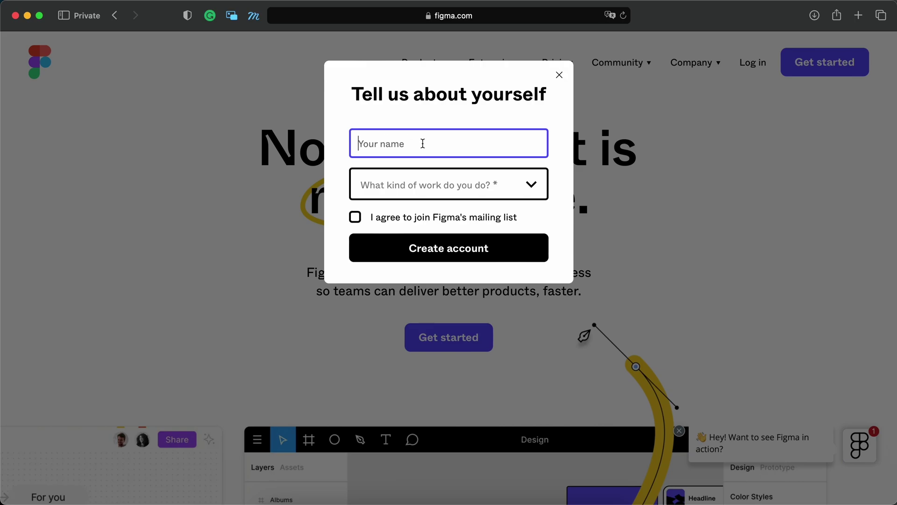
Step: Fill the profile with your first name, work type Design and use For work, then dismiss it
text(Samvel)
click(465, 184)
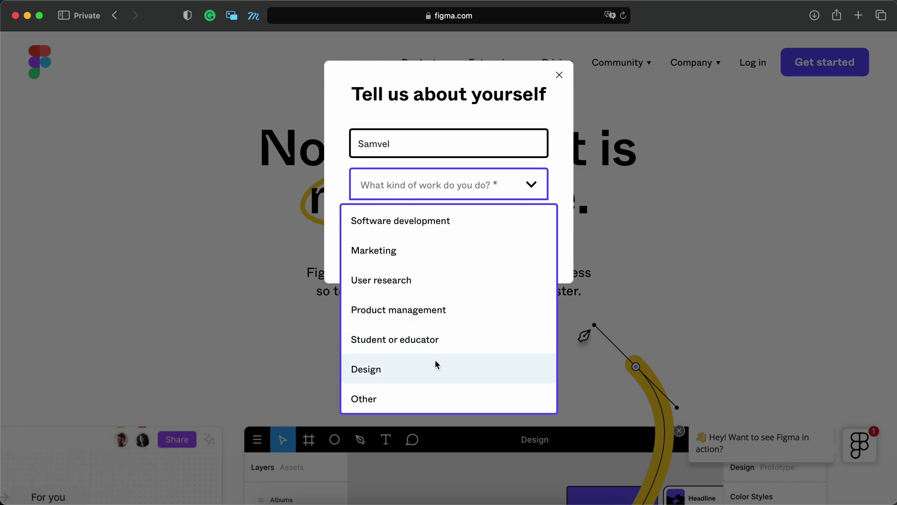
click(437, 365)
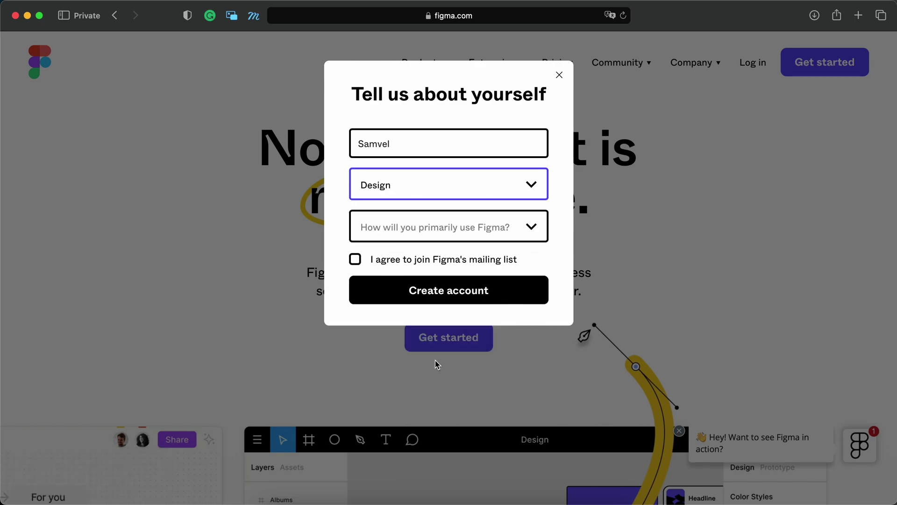
click(405, 228)
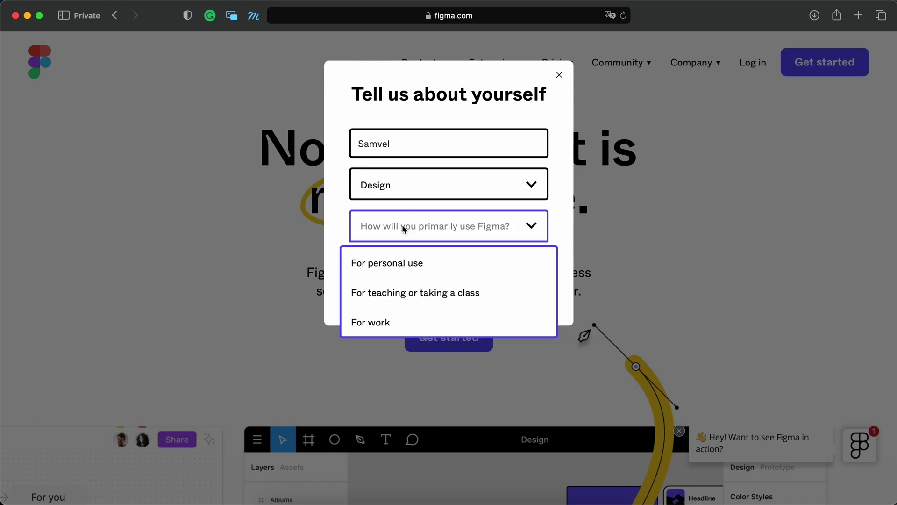
click(413, 331)
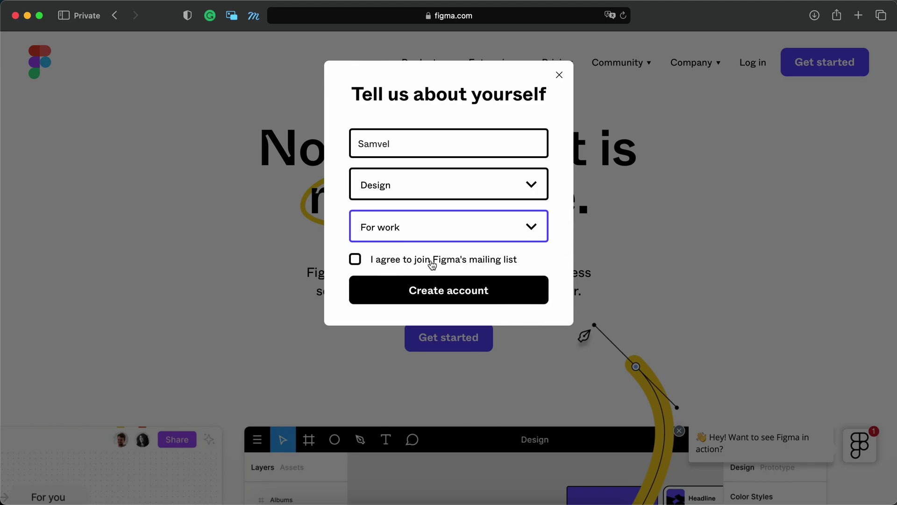
click(559, 75)
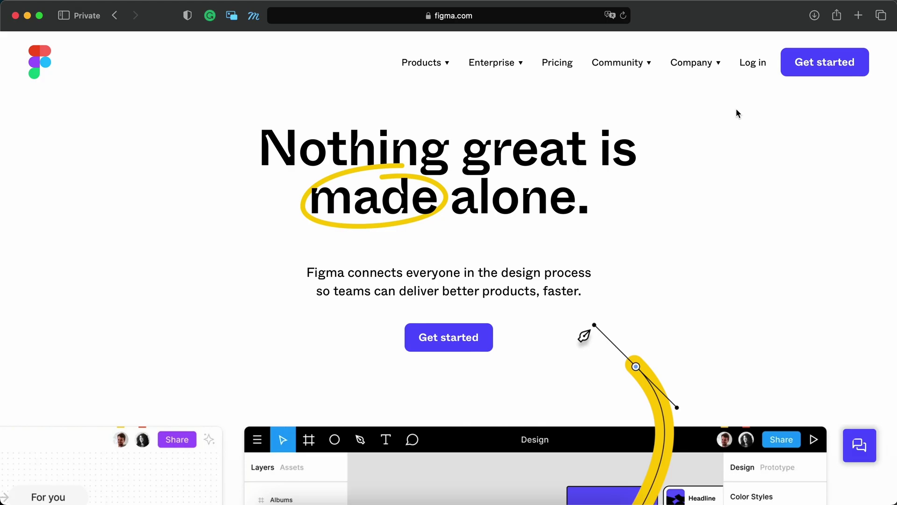
mouse_move(425, 63)
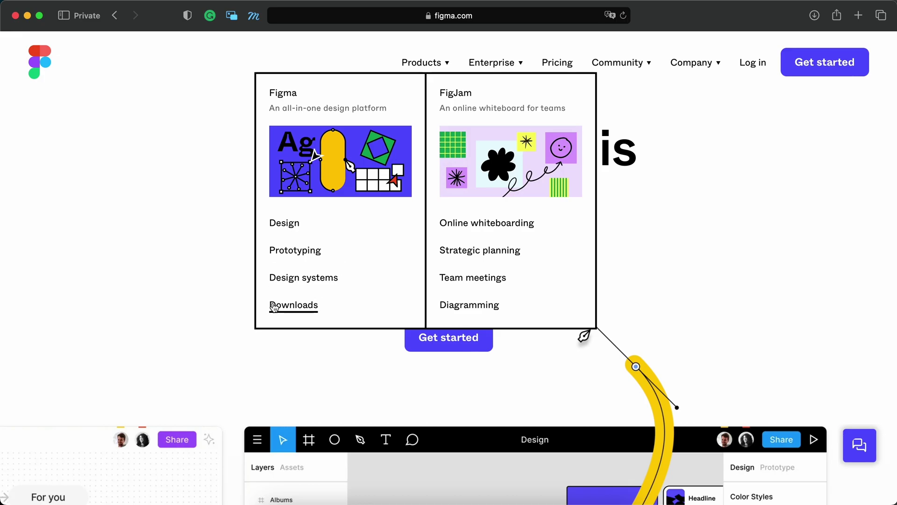
Step: Browse Figma's Downloads page, then open a new blank browser tab
click(317, 312)
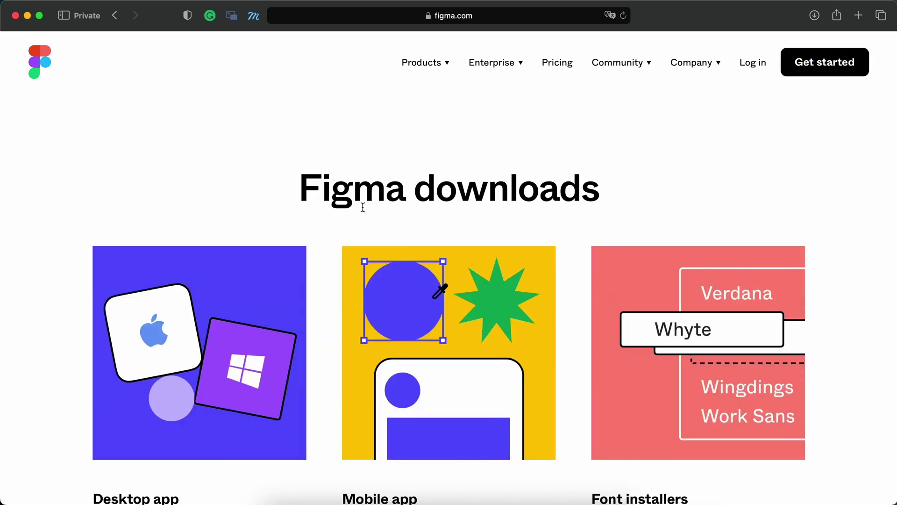
scroll(280, 208, down, 5)
scroll(223, 209, up, 3)
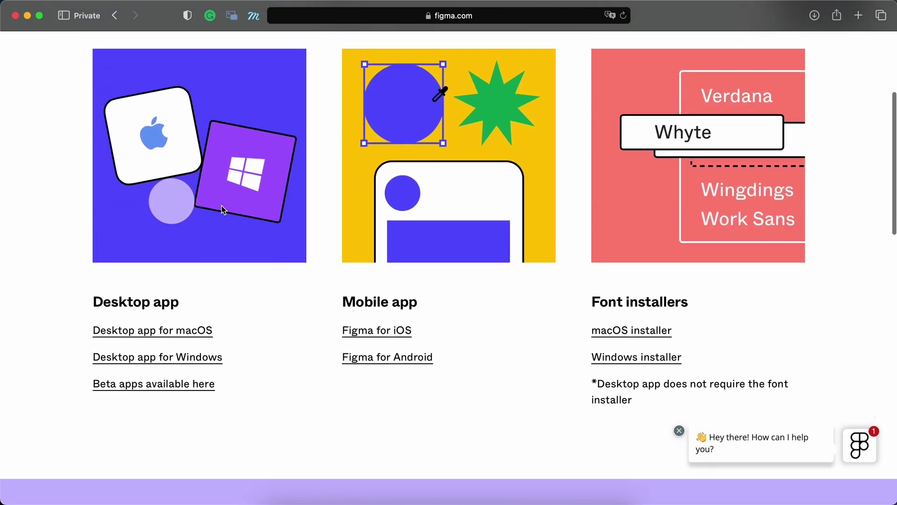
scroll(223, 209, up, 1)
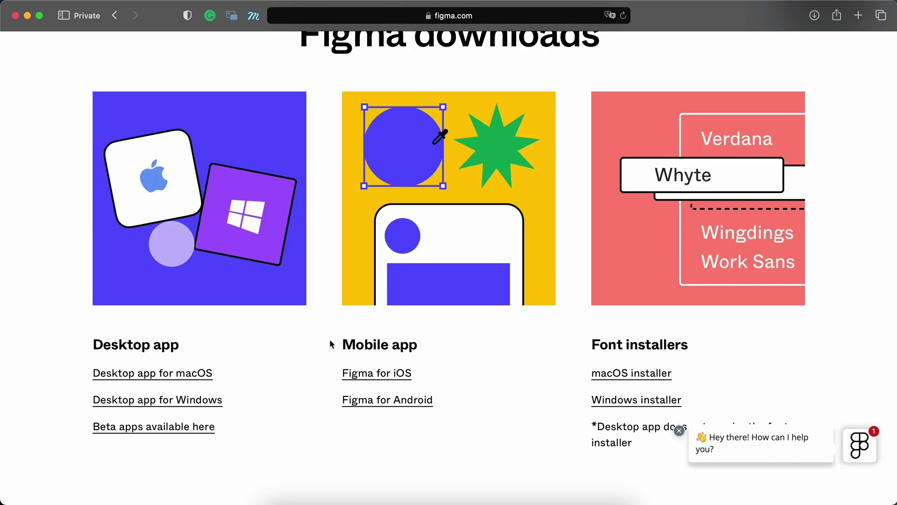
scroll(331, 345, up, 5)
key(super+t)
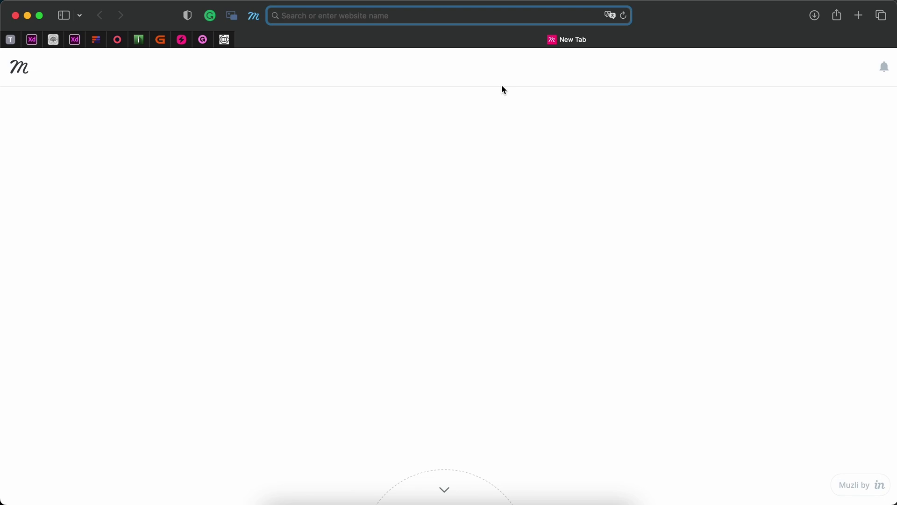
Step: Load figma.com via the address bar and scroll through the Recently viewed dashboard
text(figma)
key(Return)
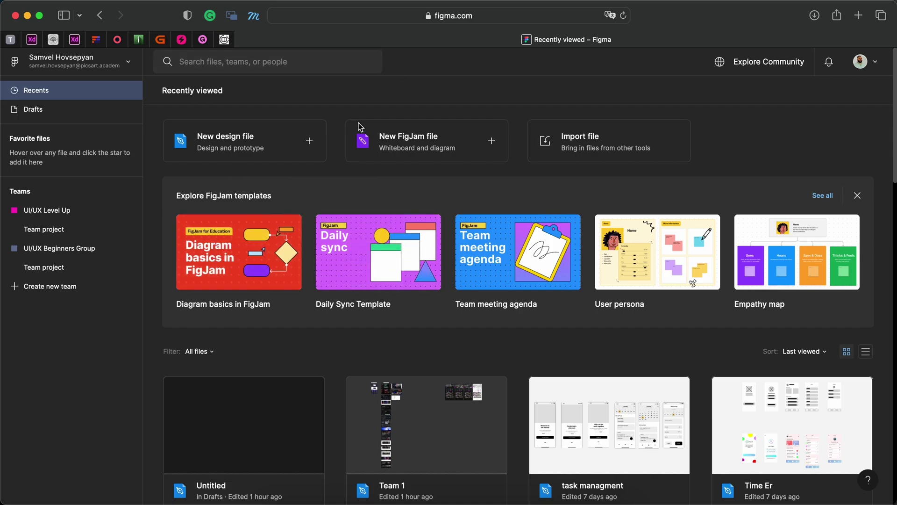
scroll(346, 170, down, 1)
scroll(368, 363, down, 5)
scroll(367, 364, down, 5)
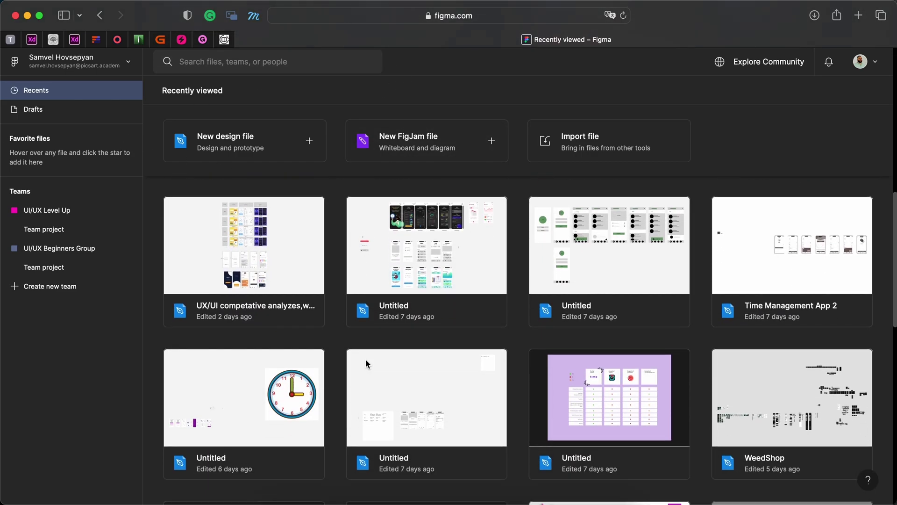
scroll(368, 363, up, 10)
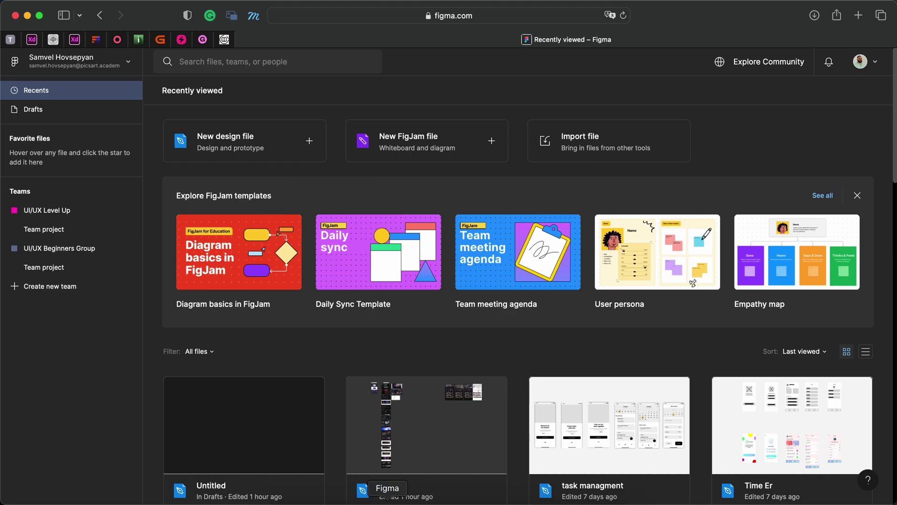
Step: Switch to the Figma desktop app from the Dock
click(388, 503)
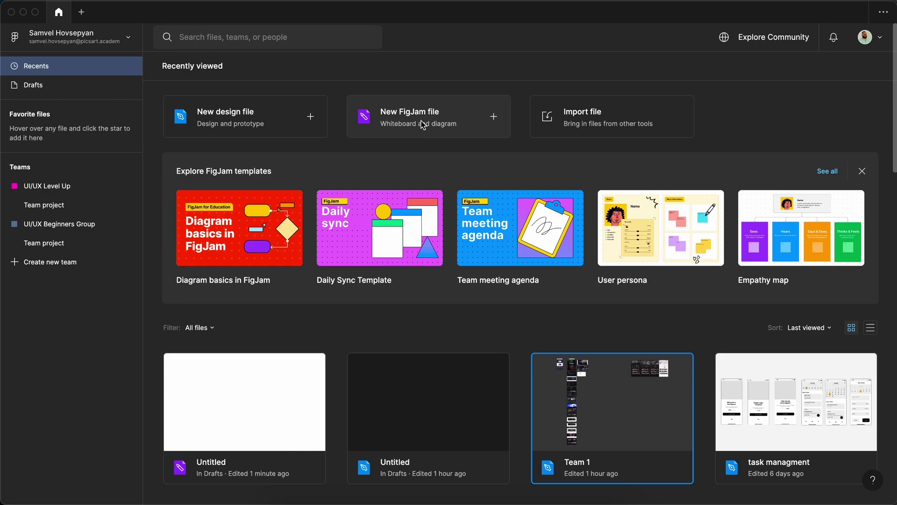
Step: Make a new FigJam board with a purple circle and a 'jjlkj' sticky note, then close it
click(422, 125)
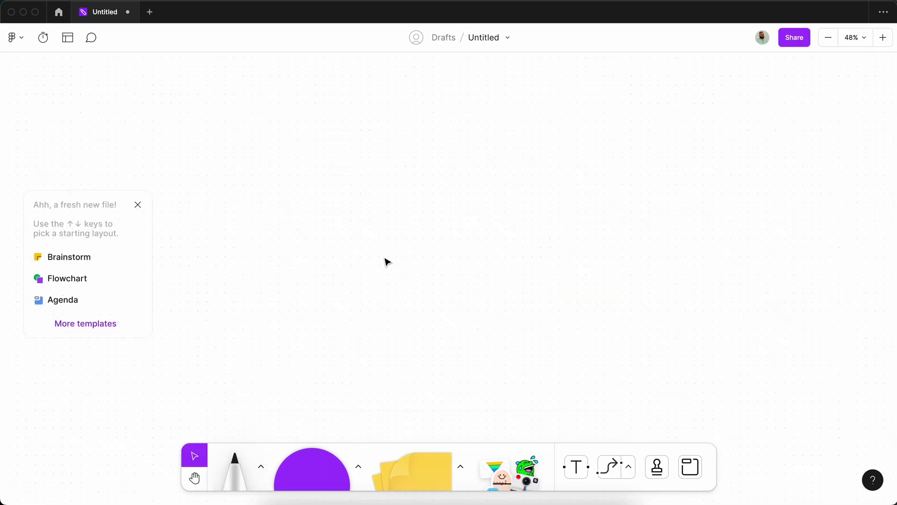
drag(384, 210, 368, 295)
drag(310, 457, 335, 261)
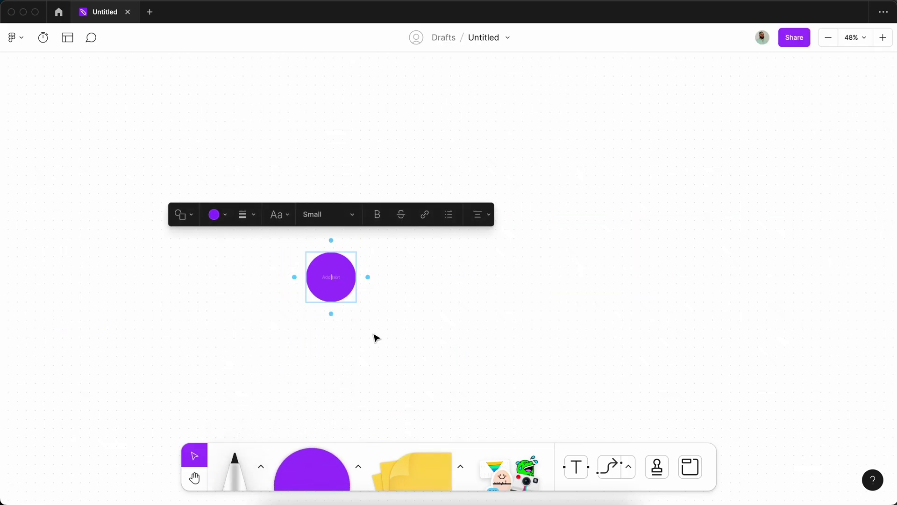
drag(427, 481, 491, 295)
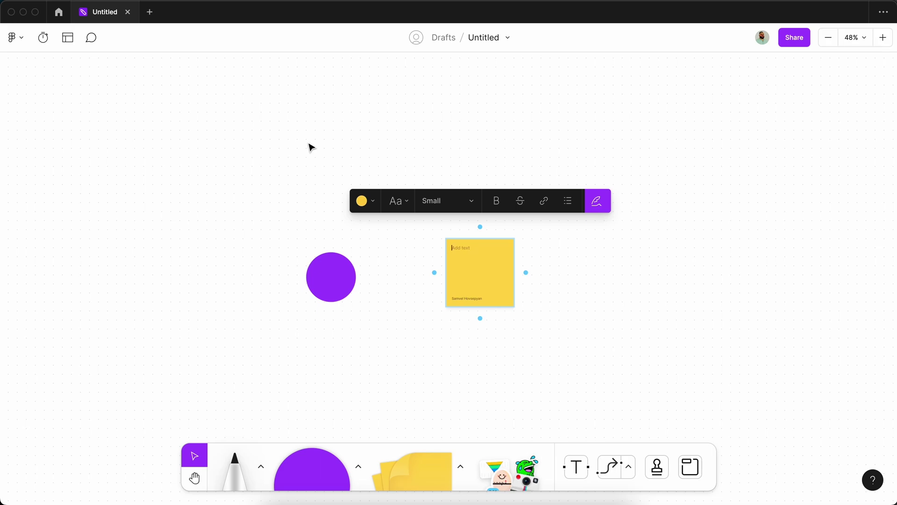
text(jj)
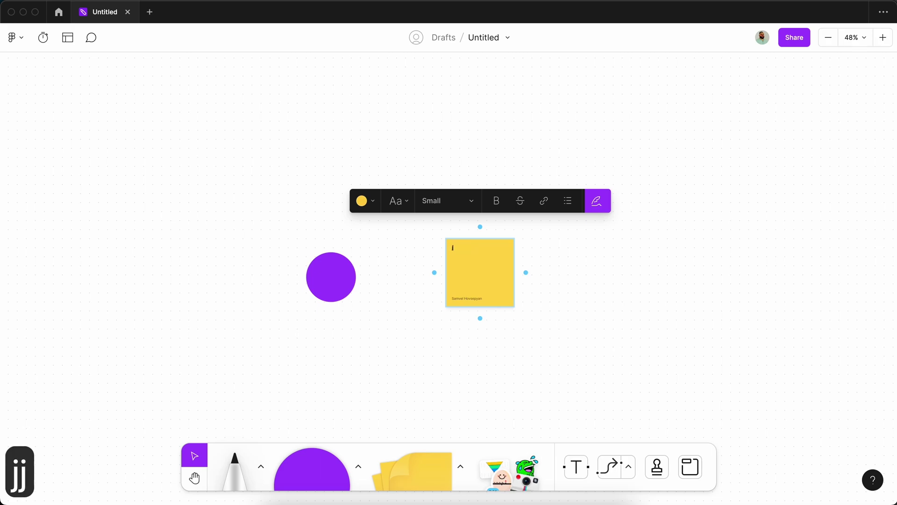
text(lkj)
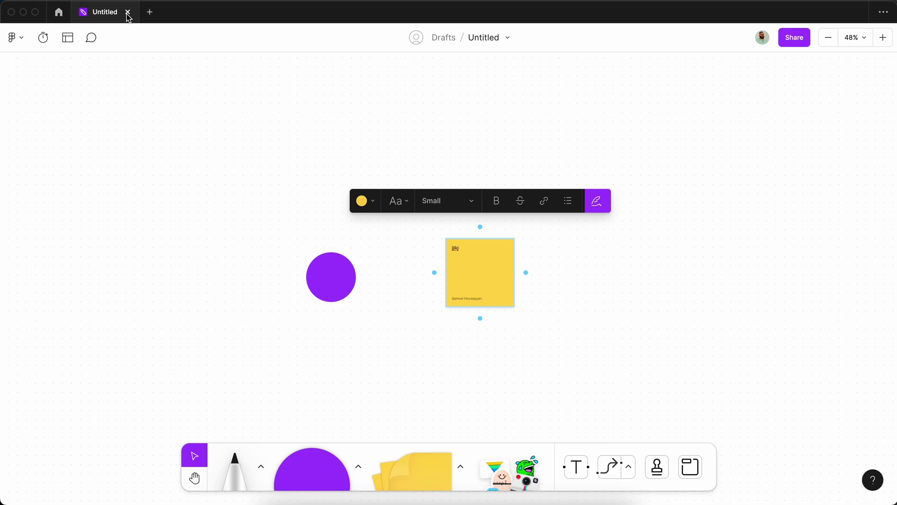
click(127, 13)
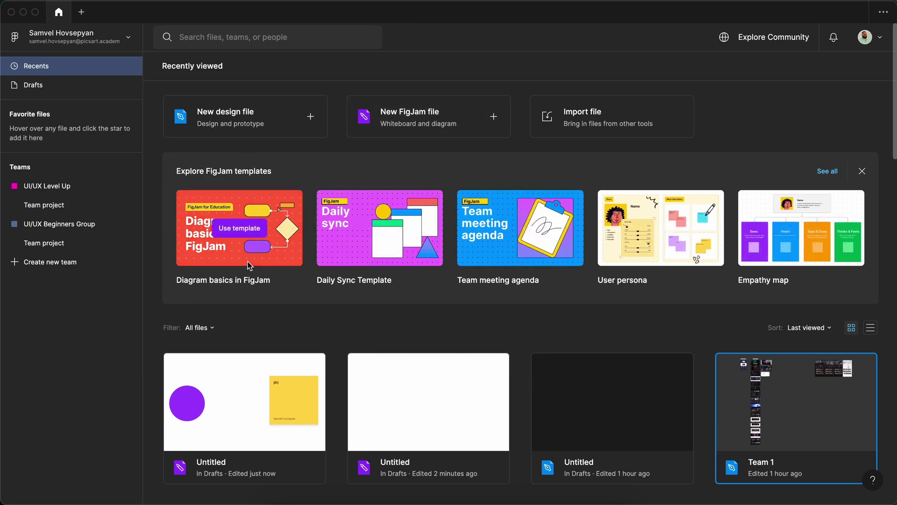
Step: Create a FigJam board from the Diagram basics template, pan around it, and close it
mouse_move(239, 228)
click(274, 236)
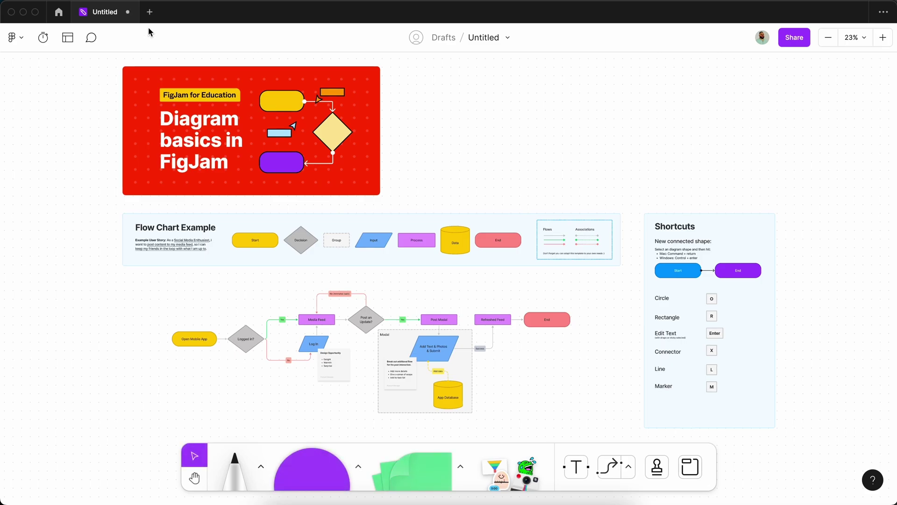
scroll(254, 240, up, 5)
scroll(254, 240, up, 5)
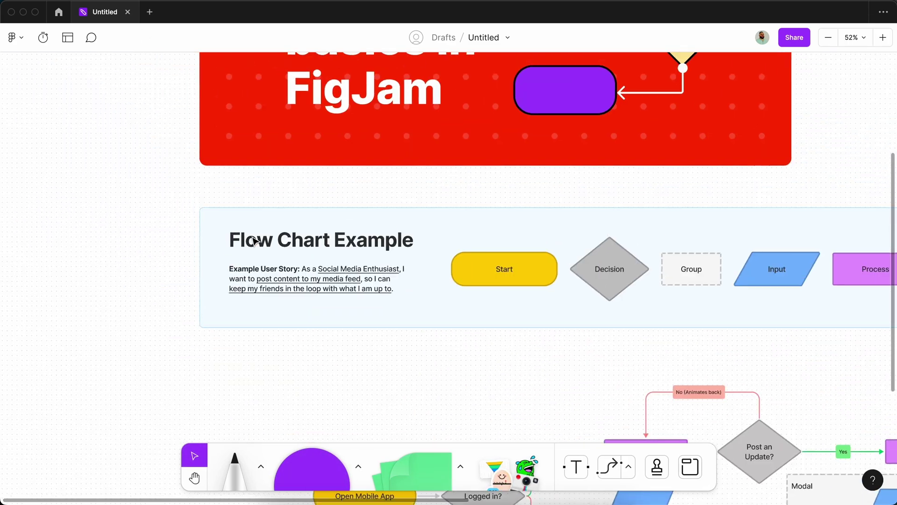
scroll(255, 240, down, 2)
scroll(254, 240, down, 3)
scroll(254, 240, right, 3)
scroll(254, 241, right, 1)
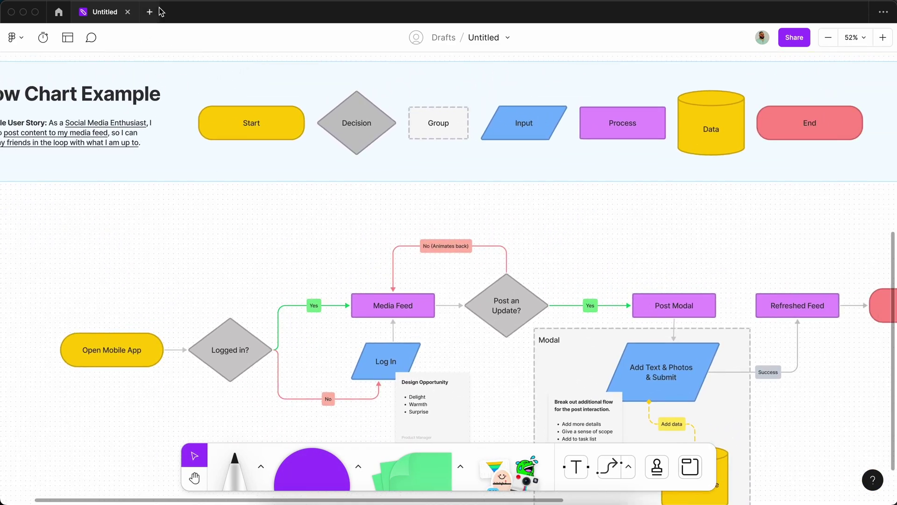
click(127, 11)
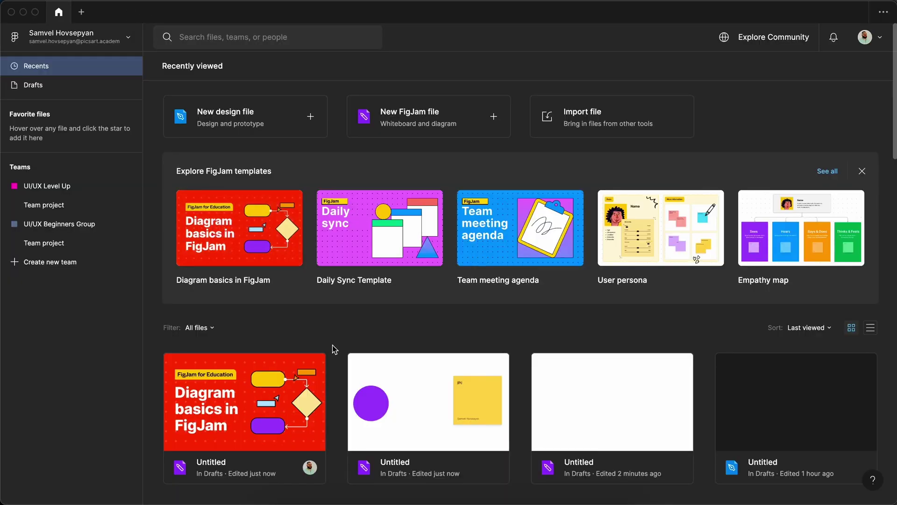
scroll(332, 348, down, 5)
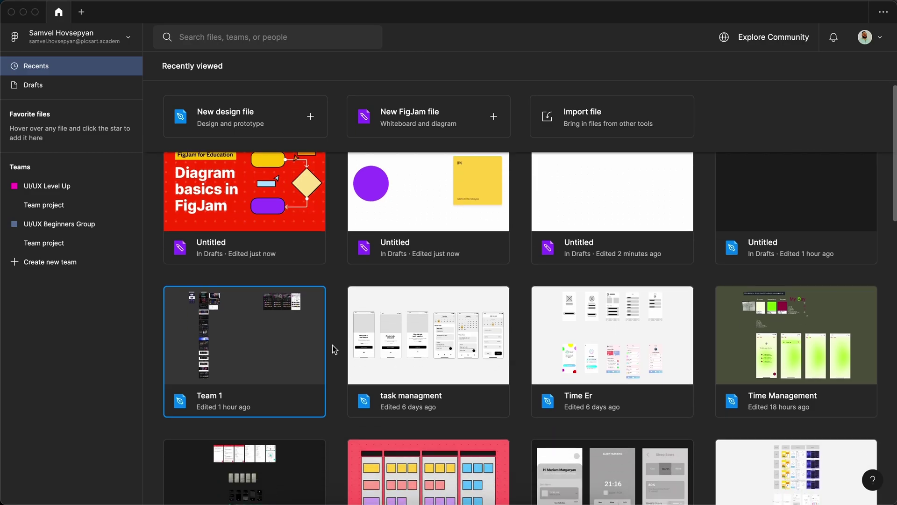
scroll(332, 348, down, 2)
scroll(332, 348, up, 5)
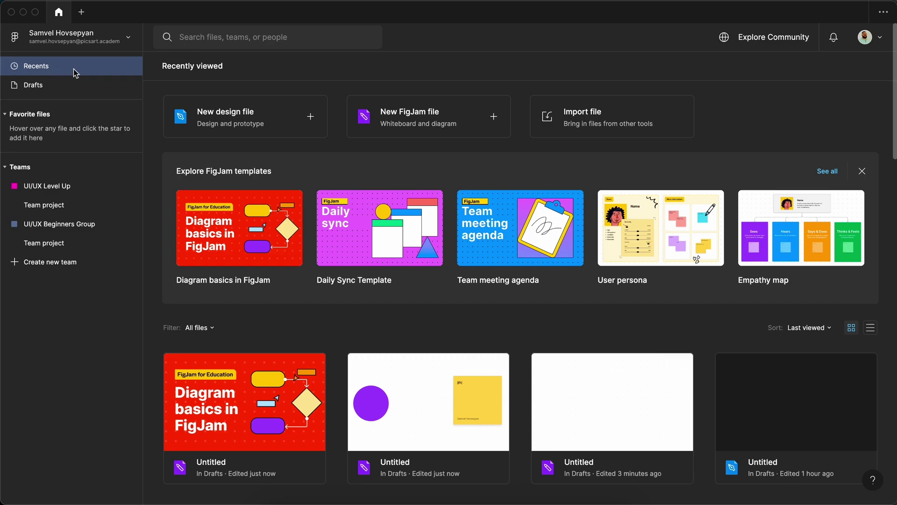
click(41, 86)
scroll(310, 306, down, 2)
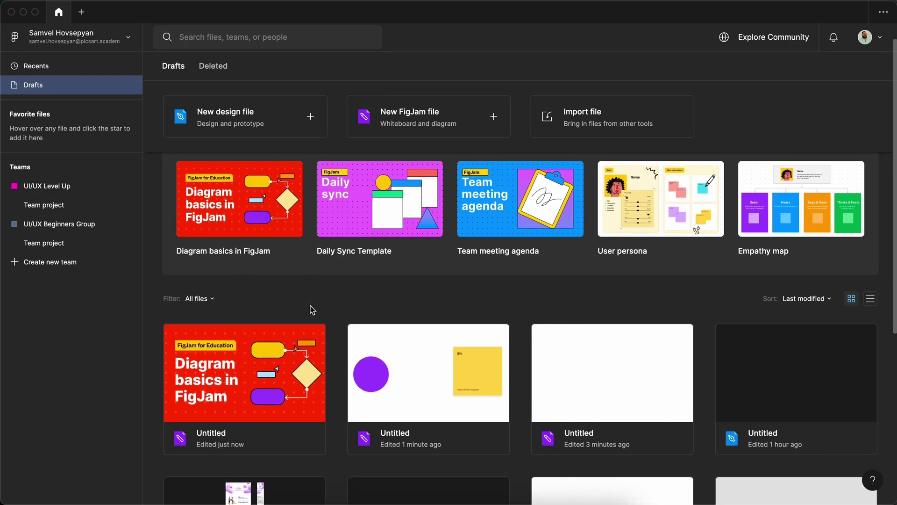
scroll(311, 306, down, 5)
scroll(311, 306, down, 3)
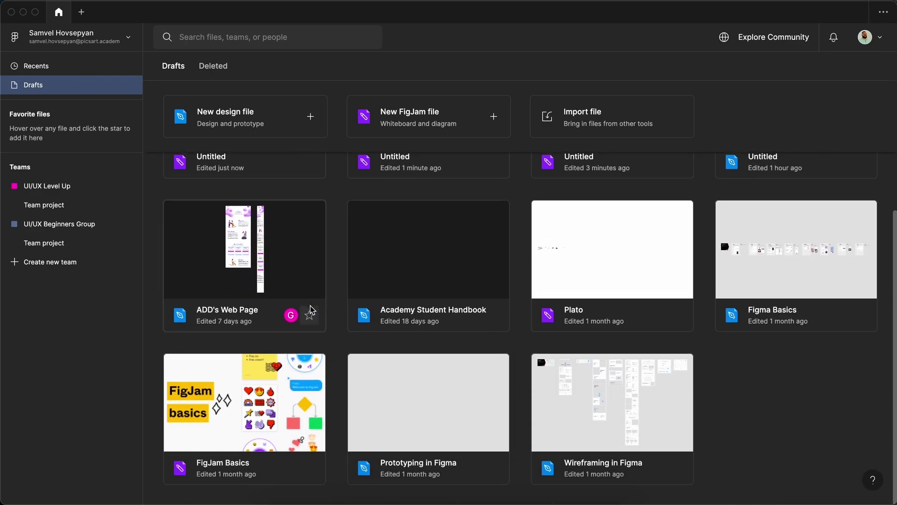
scroll(310, 309, up, 10)
click(66, 69)
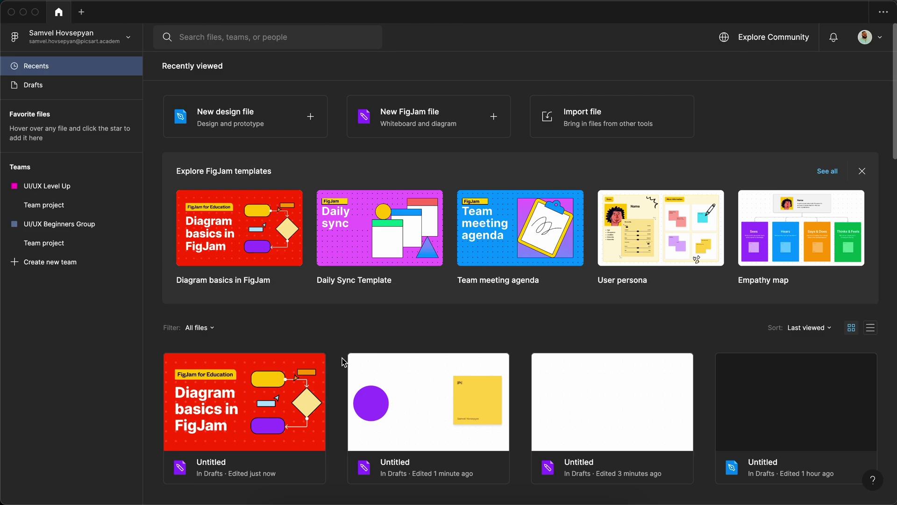
scroll(338, 369, down, 5)
scroll(338, 369, down, 5)
scroll(339, 369, down, 3)
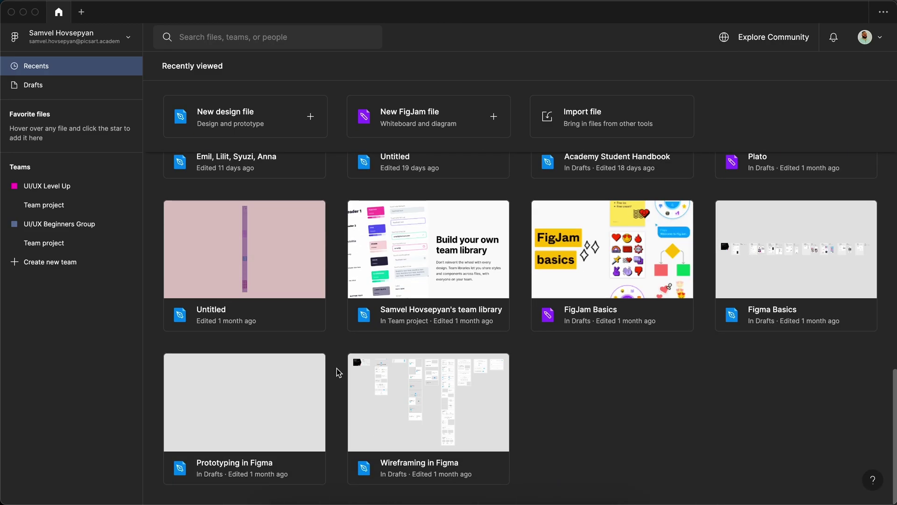
scroll(336, 368, up, 10)
scroll(336, 368, up, 4)
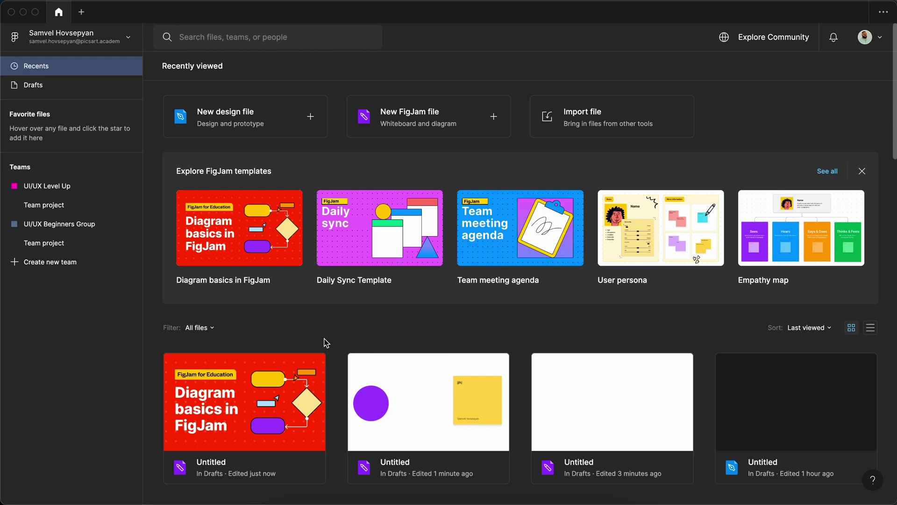
mouse_move(33, 85)
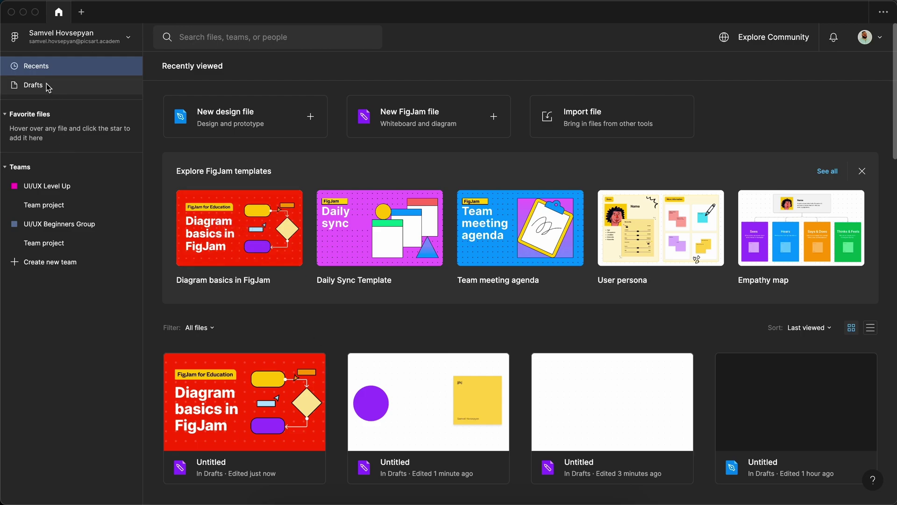
click(70, 83)
click(57, 67)
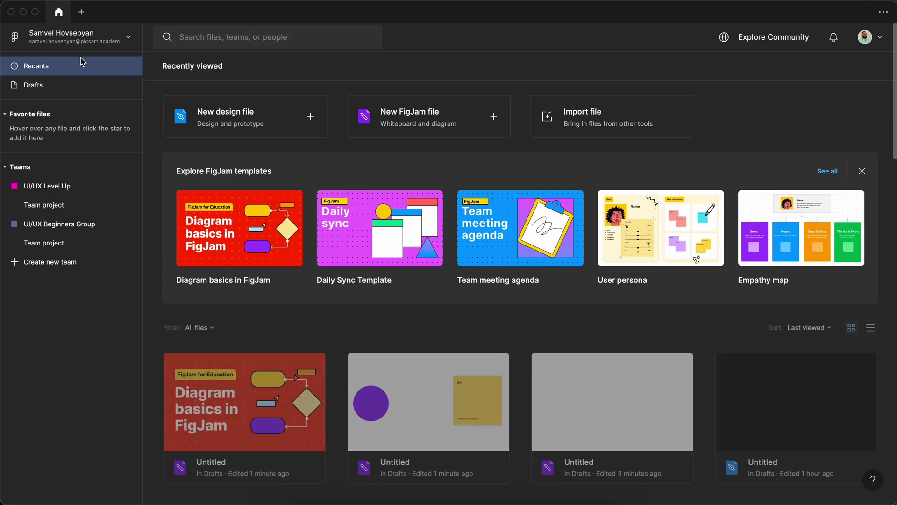
Step: Search Figma files for 'time' and dismiss the results dropdown
click(269, 38)
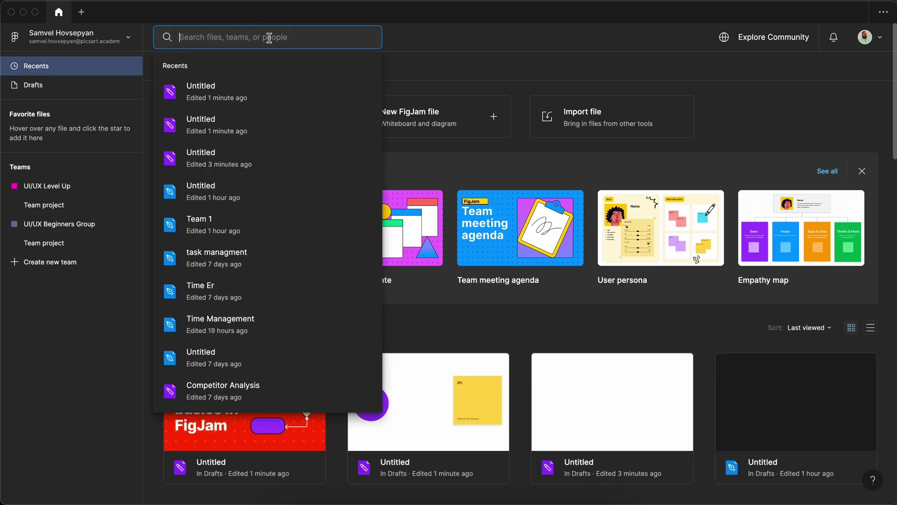
text(time)
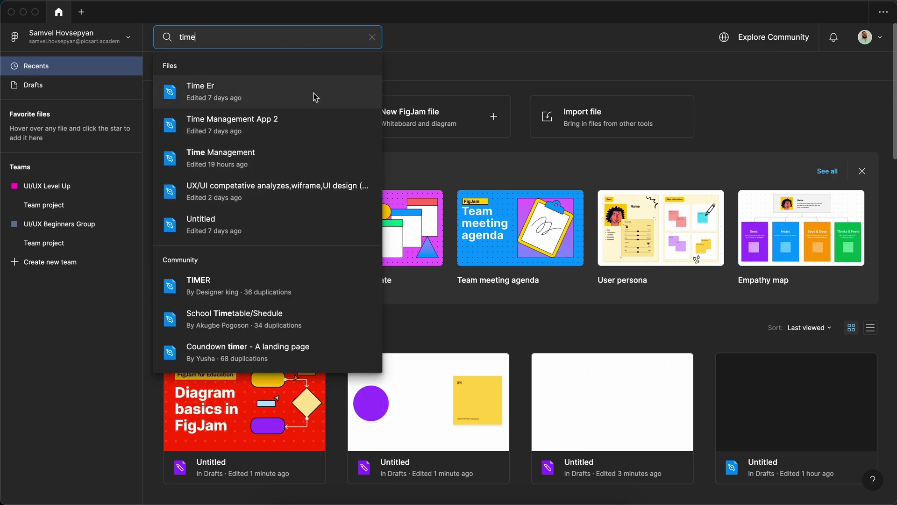
click(405, 65)
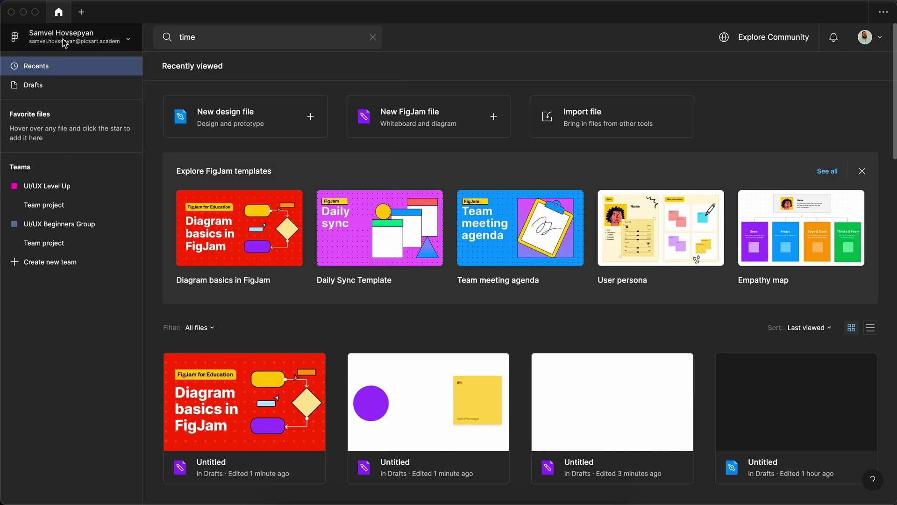
Step: Switch to the other signed-in account and back, then open the account menu
click(113, 43)
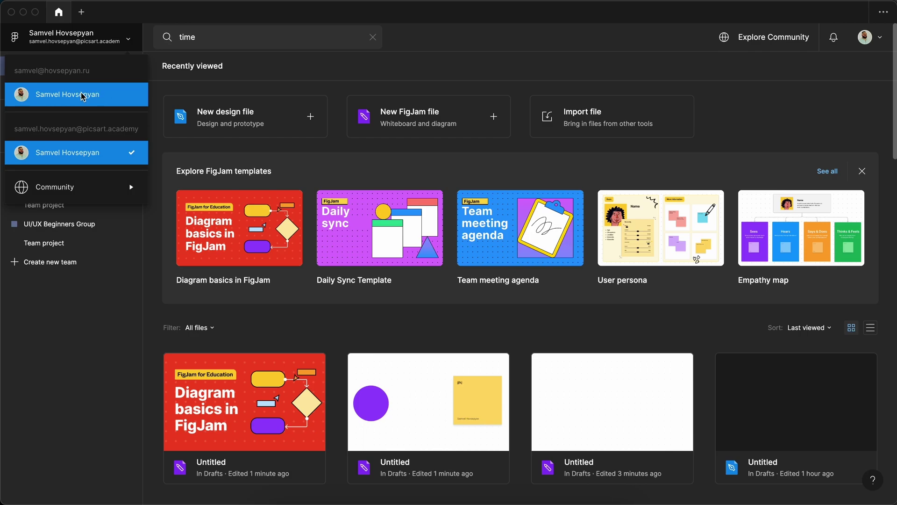
click(44, 98)
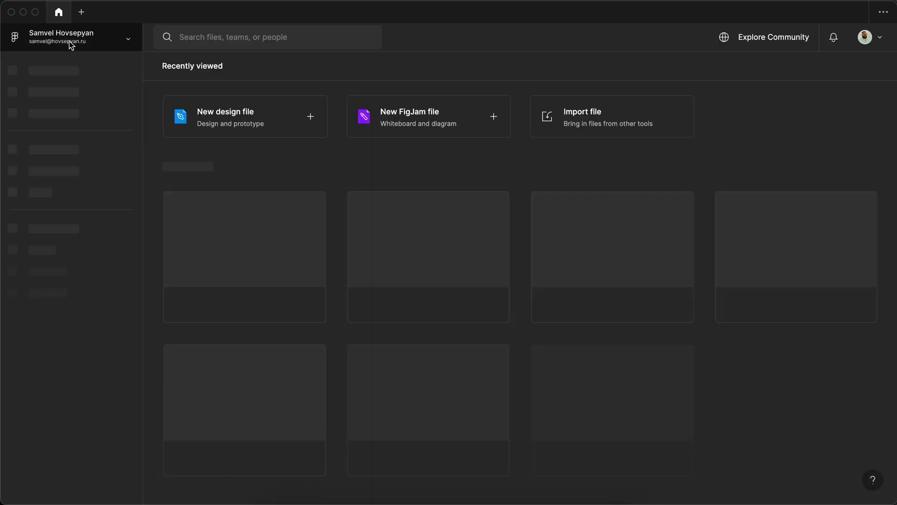
click(69, 43)
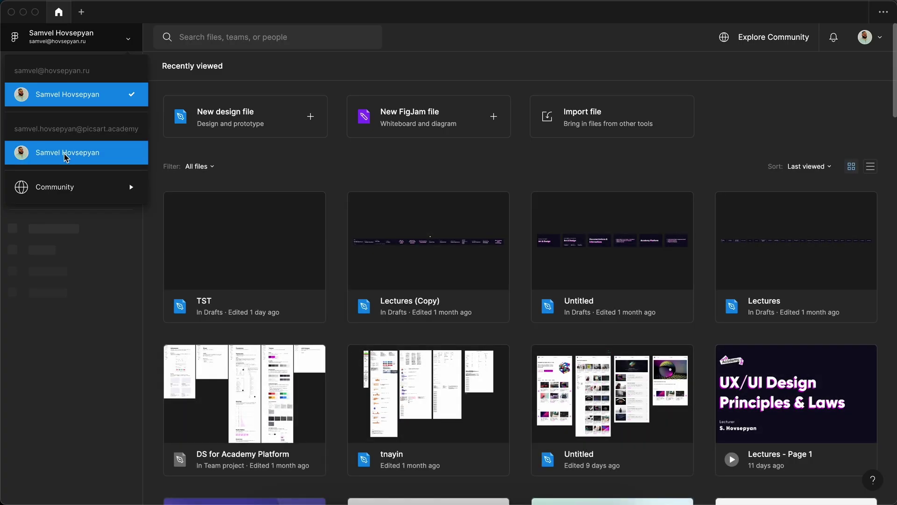
click(66, 154)
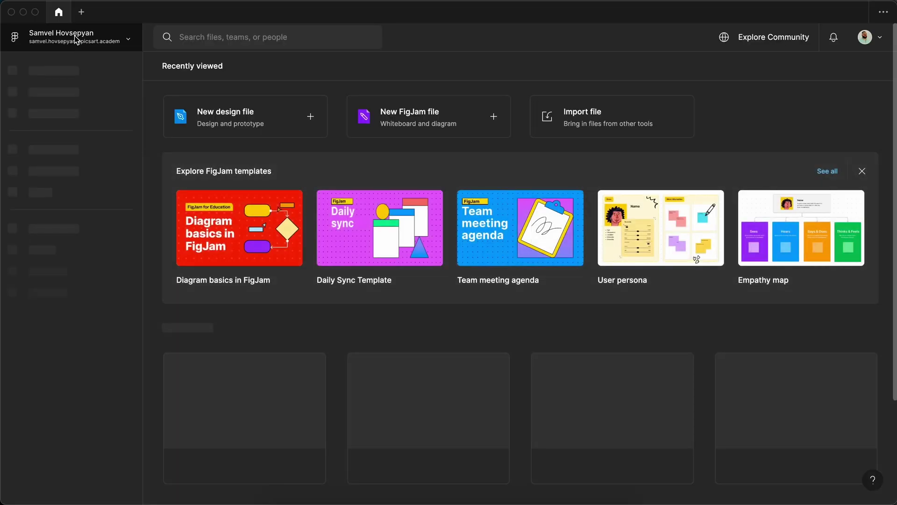
click(75, 37)
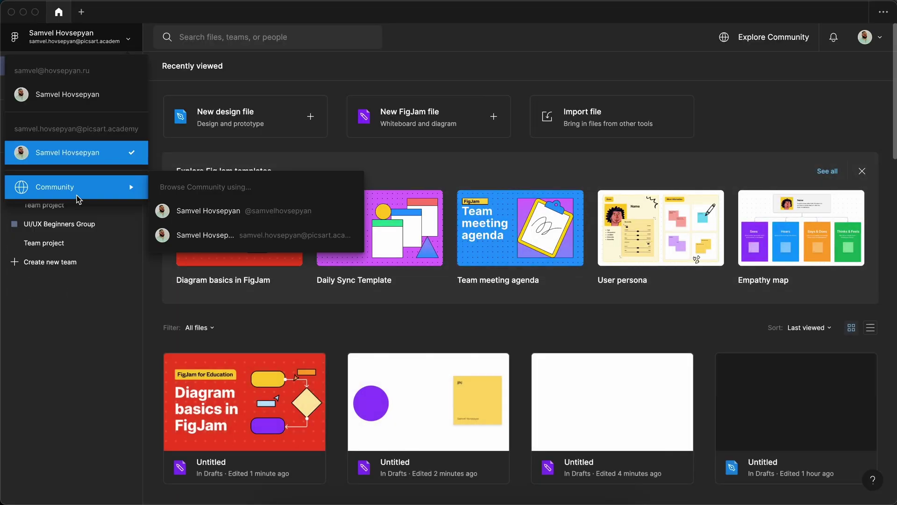
Step: Browse the Figma Community page, then switch to the other account's file browser
click(243, 235)
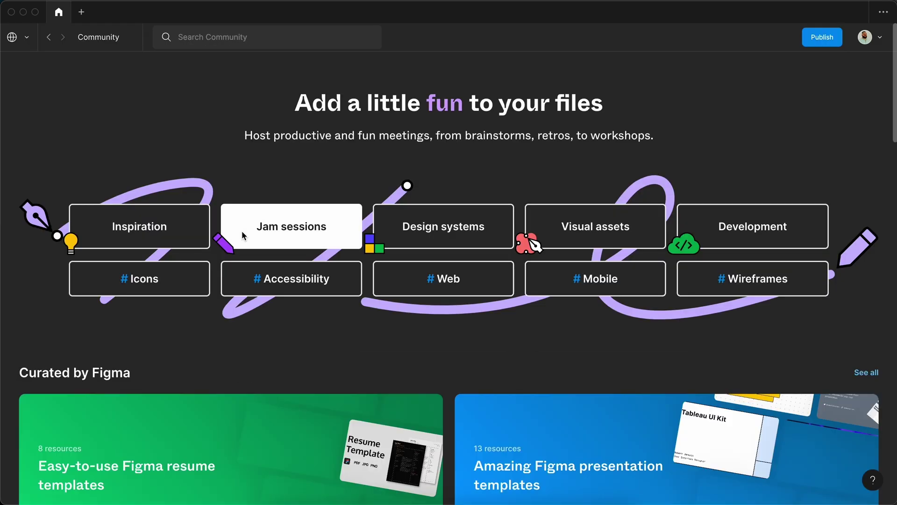
scroll(366, 327, down, 1)
scroll(365, 326, down, 3)
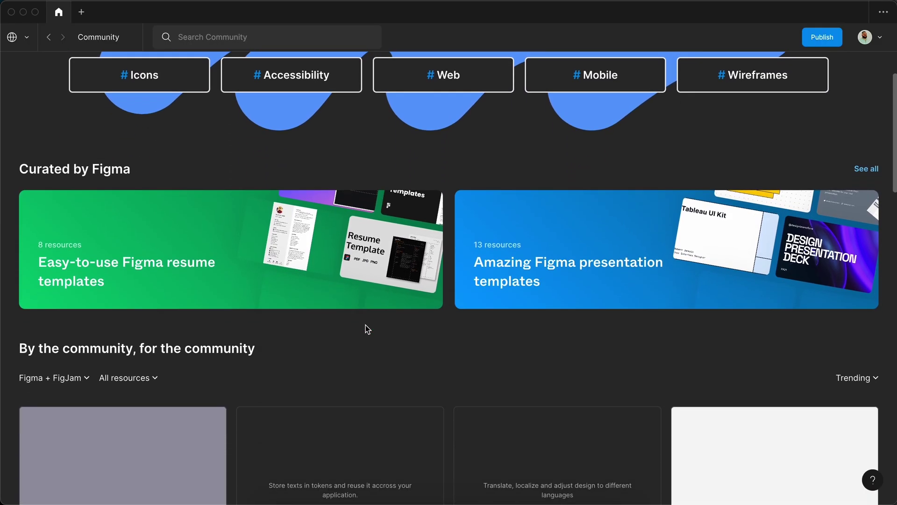
scroll(365, 326, down, 5)
scroll(366, 325, down, 2)
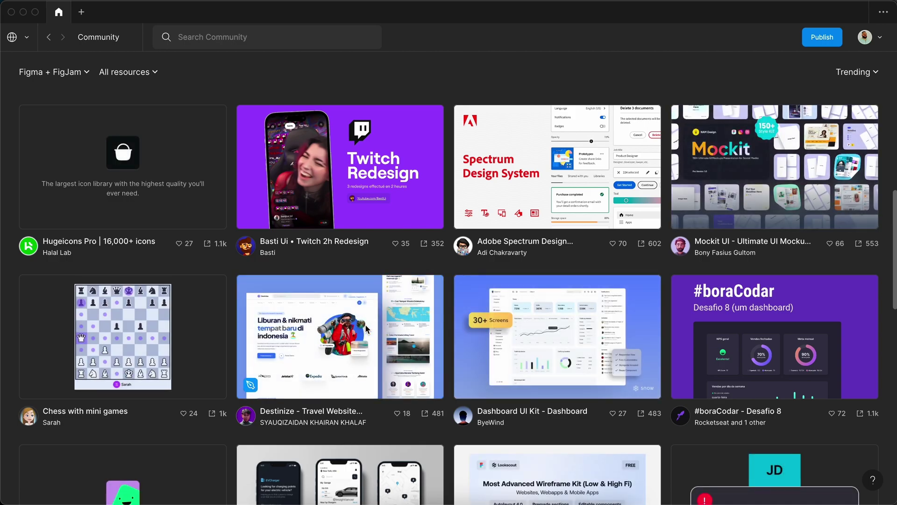
scroll(366, 327, down, 3)
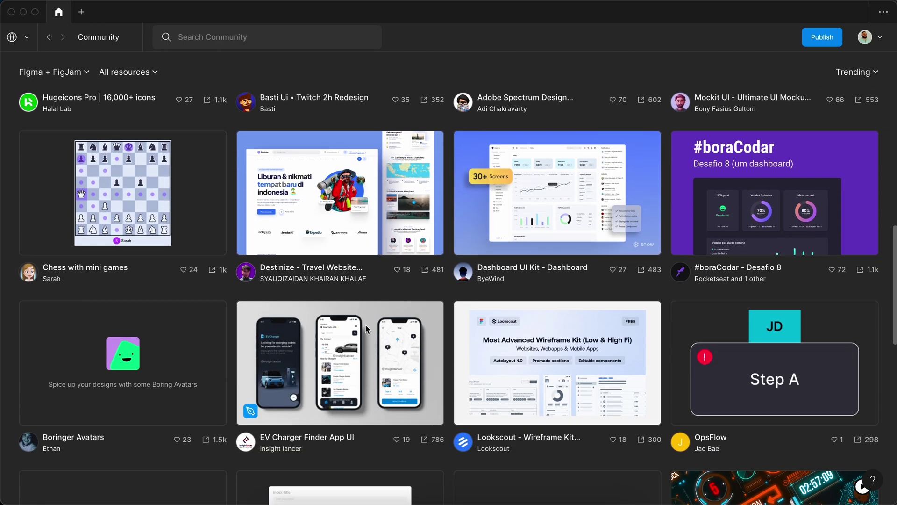
scroll(365, 324, up, 6)
scroll(365, 324, up, 5)
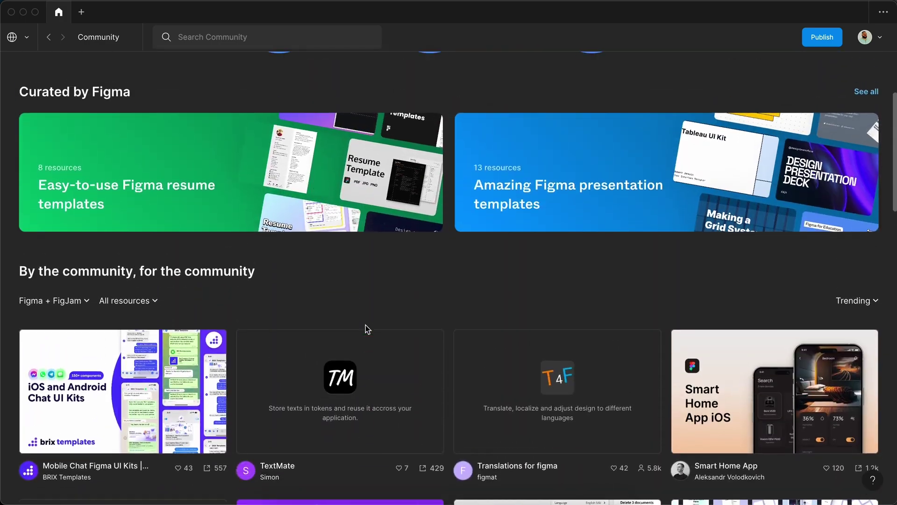
scroll(366, 325, up, 6)
click(26, 37)
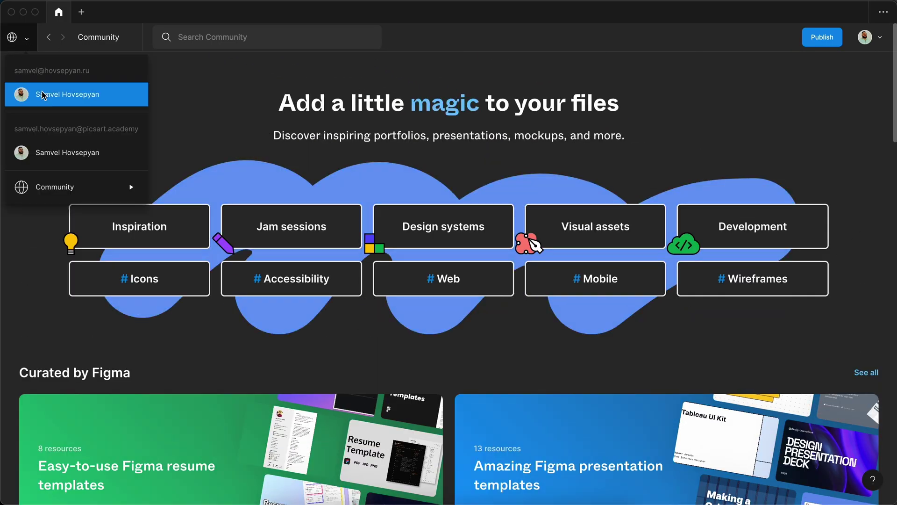
click(50, 151)
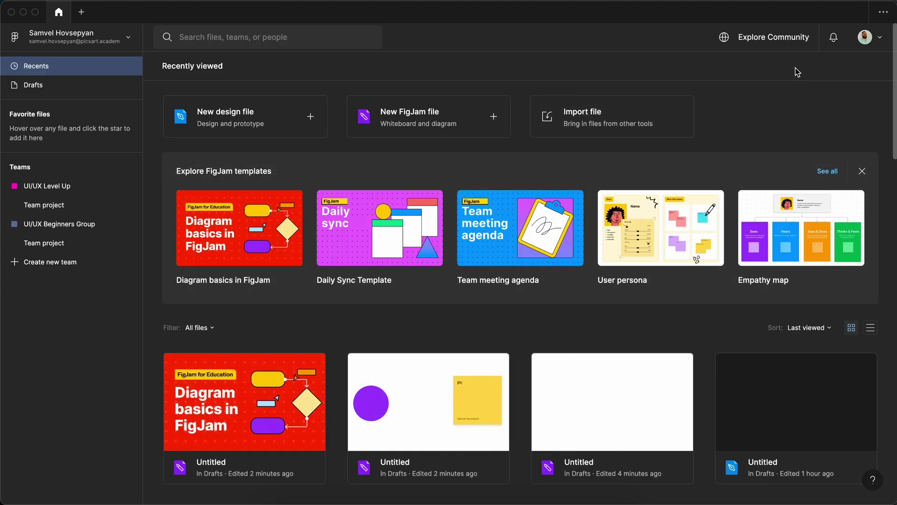
click(877, 41)
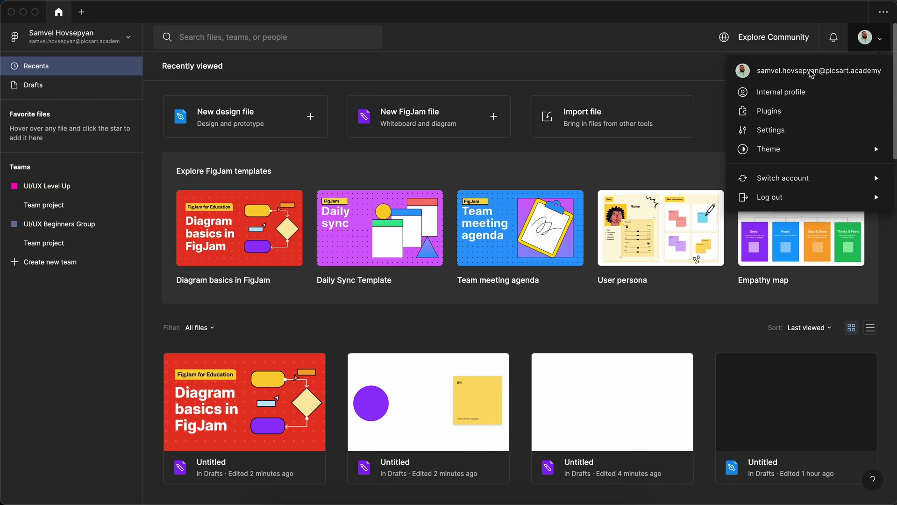
click(870, 47)
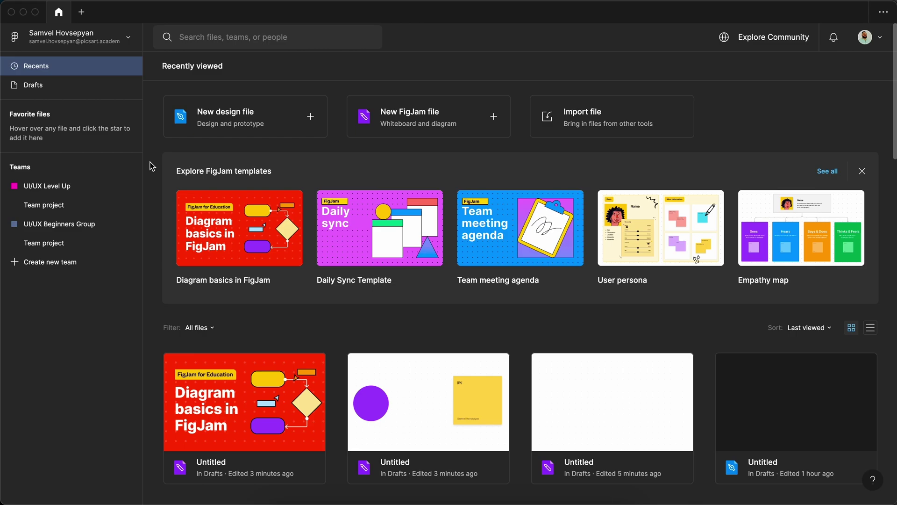
Step: Open a New file tab and scroll through its recent Untitled files list
click(81, 14)
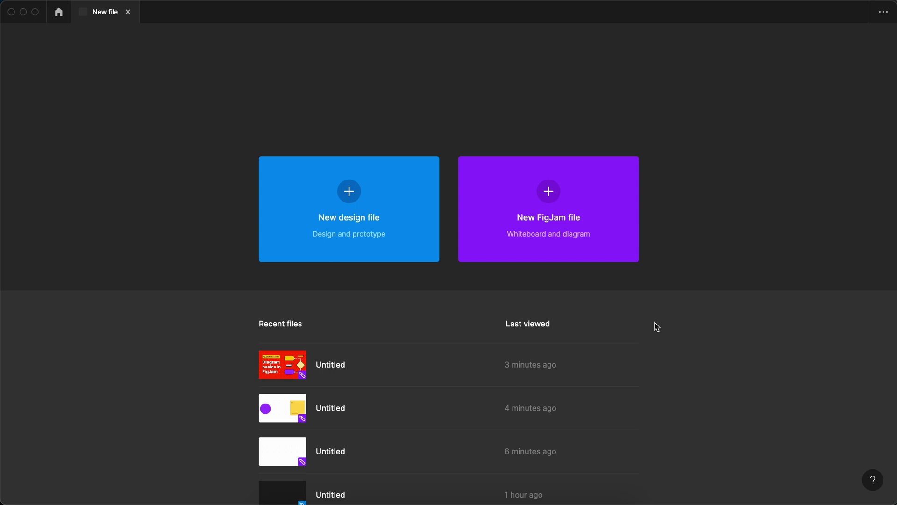
scroll(657, 327, down, 3)
scroll(657, 326, down, 2)
scroll(657, 326, up, 1)
scroll(657, 327, up, 4)
scroll(657, 327, down, 4)
scroll(657, 327, down, 3)
scroll(657, 327, up, 5)
scroll(618, 417, down, 4)
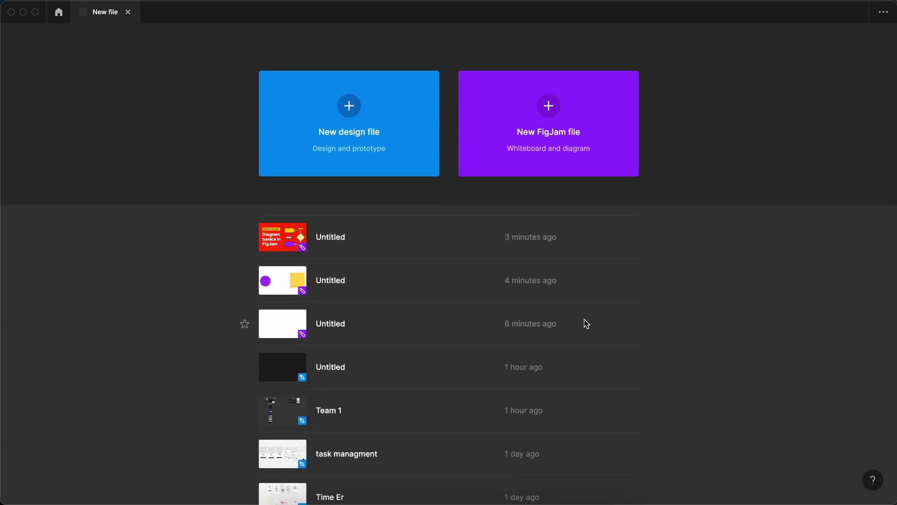
scroll(584, 320, up, 4)
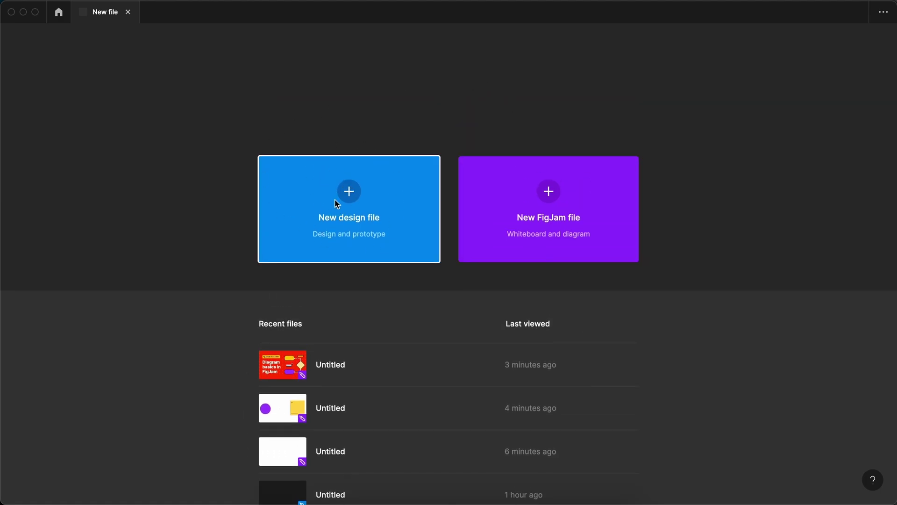
Step: Create a blank design file named 'First File' and return to the Home file browser
click(351, 191)
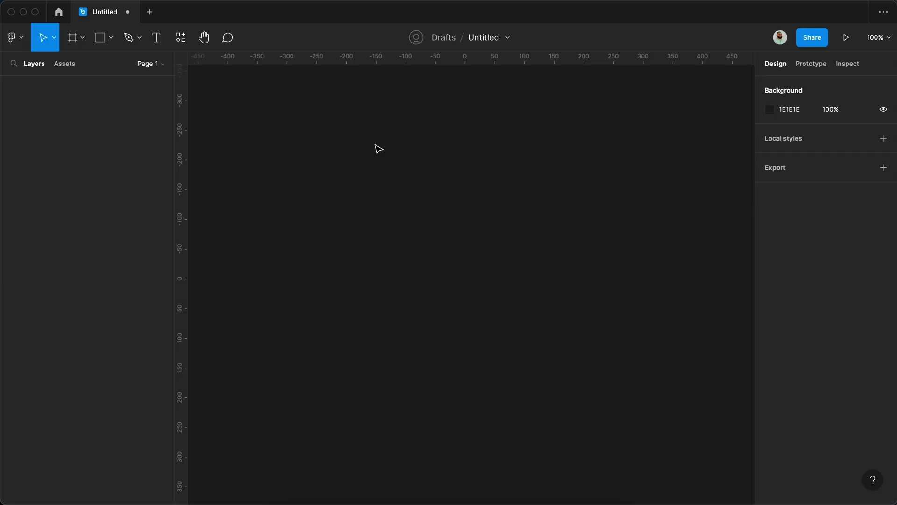
click(484, 40)
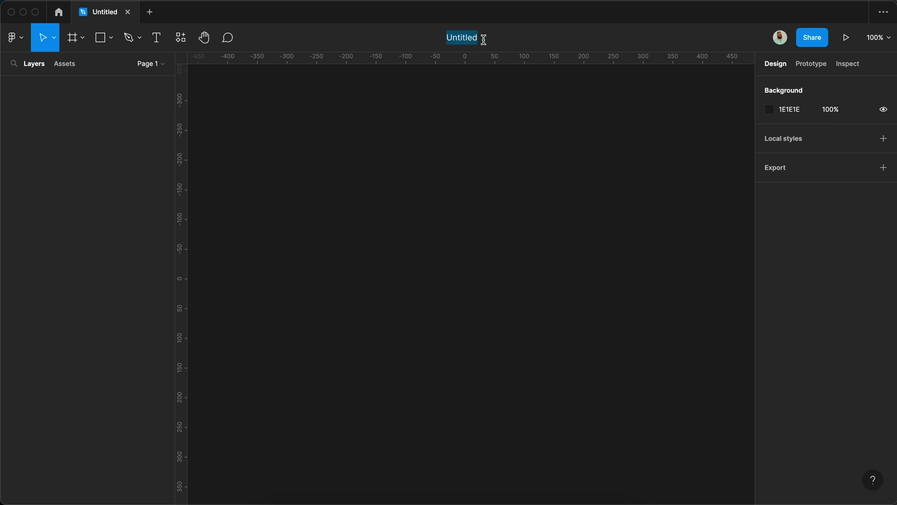
text(First F)
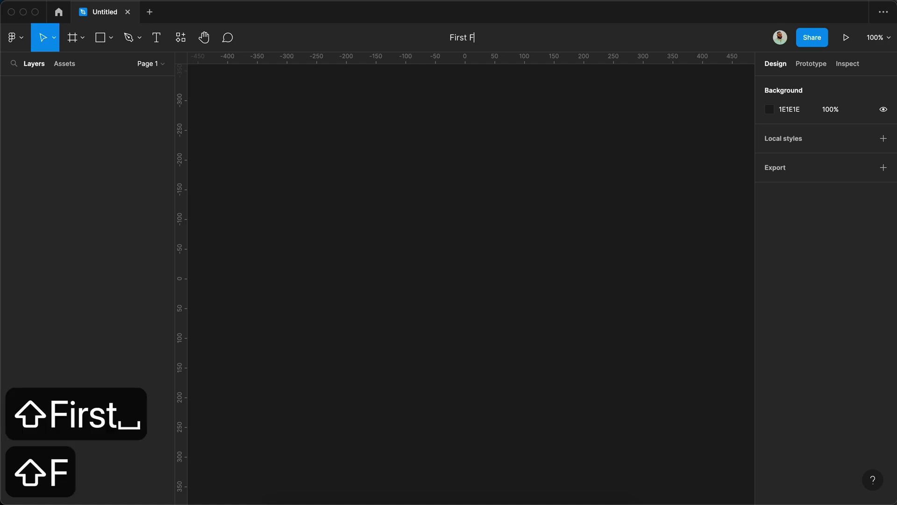
text(ile)
key(Return)
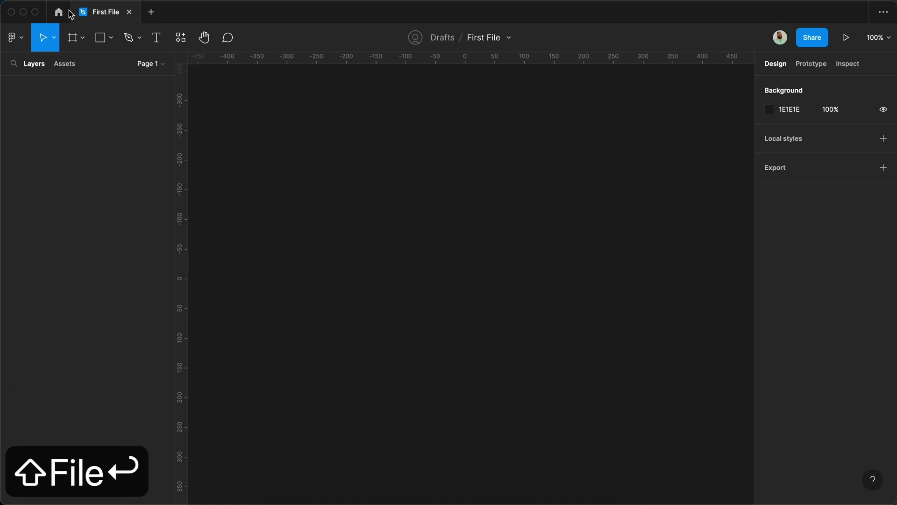
click(69, 12)
Step: Go back to the empty First File canvas on Page 1 via its tab
scroll(337, 332, down, 1)
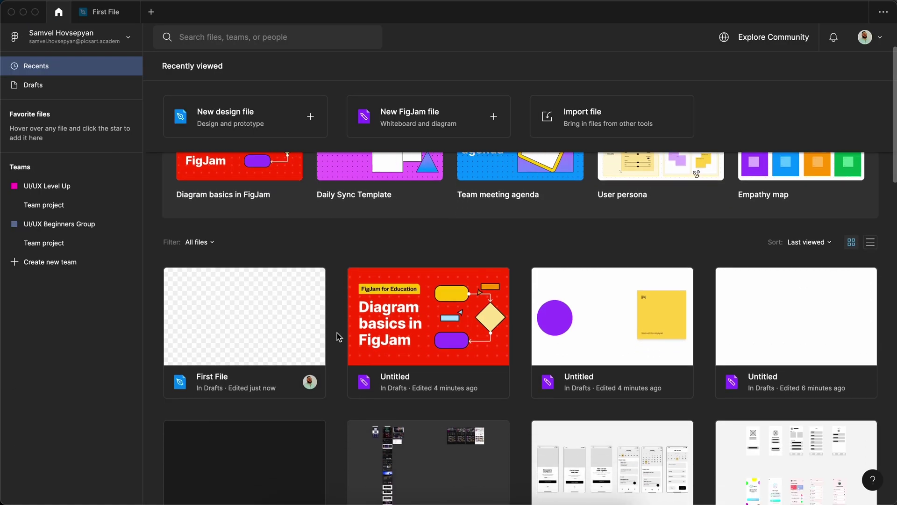
scroll(338, 332, down, 1)
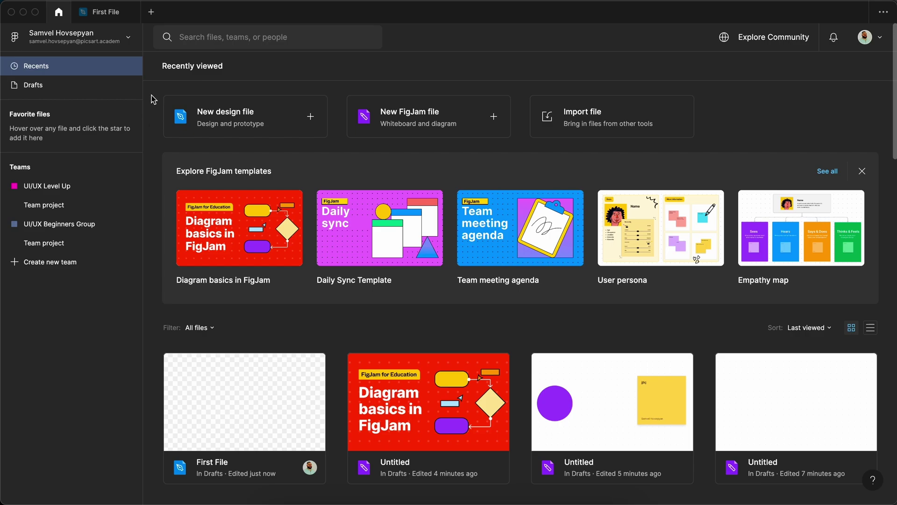
click(112, 13)
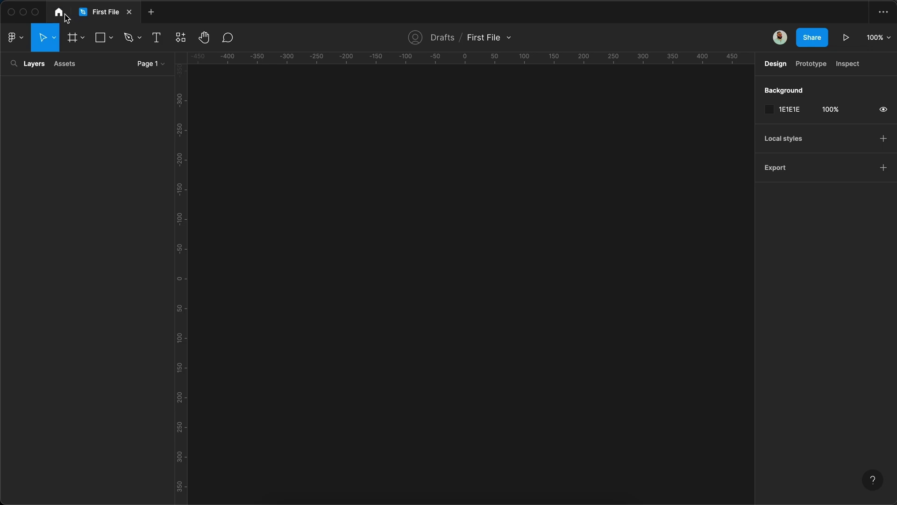
Step: Create a second blank design file named 'Second File', then switch back to First File
key(super+n)
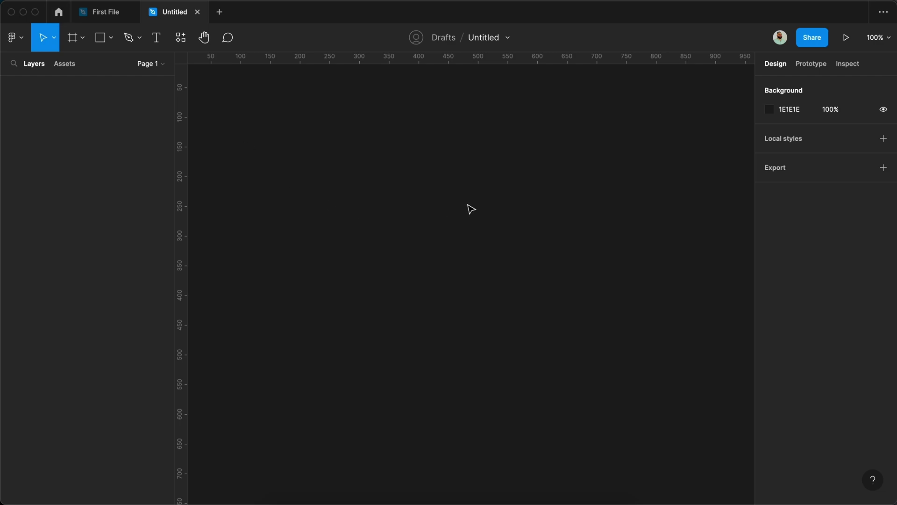
click(494, 41)
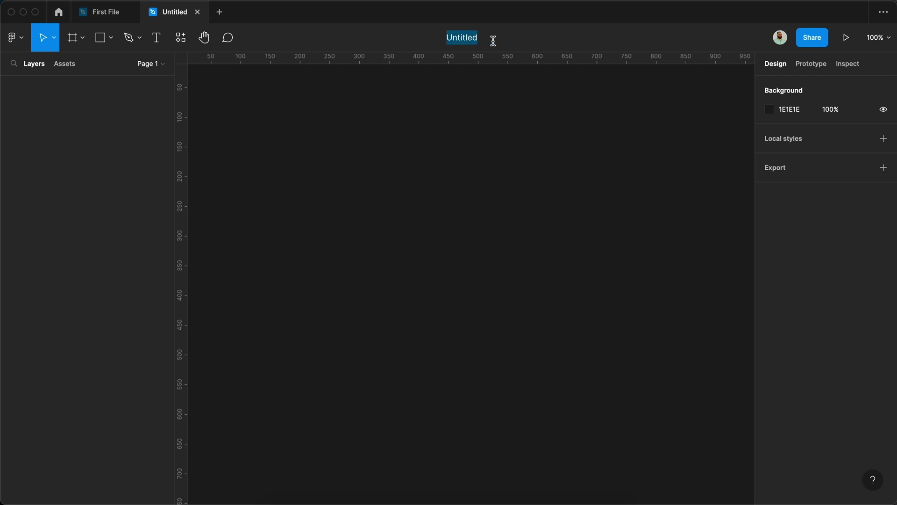
text(Seconf)
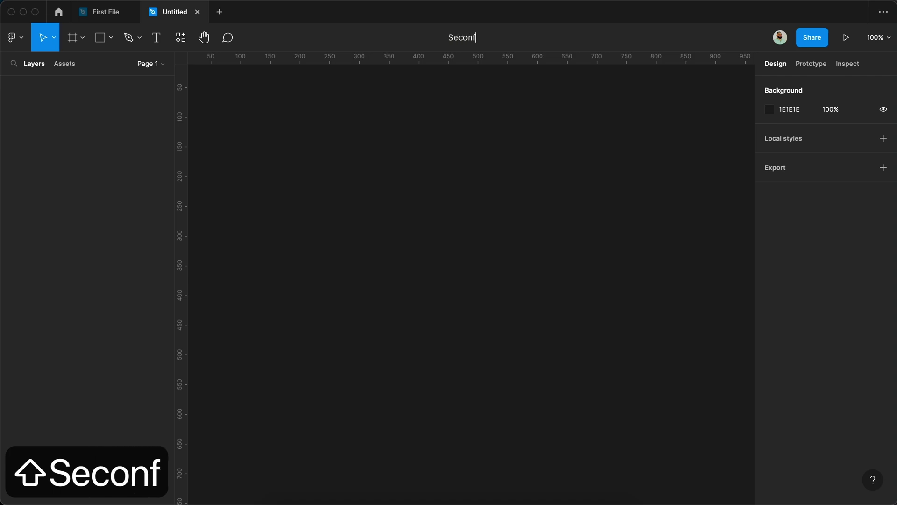
key(BackSpace)
text(d File)
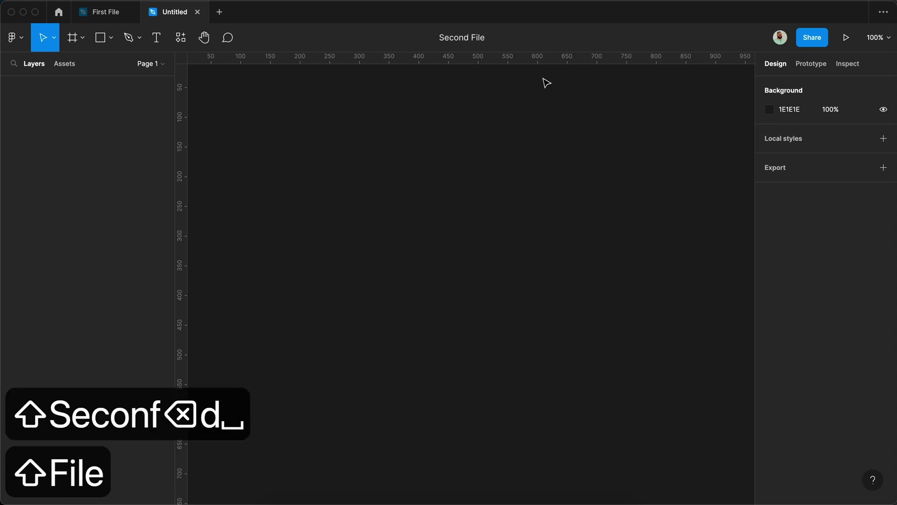
click(581, 140)
click(107, 13)
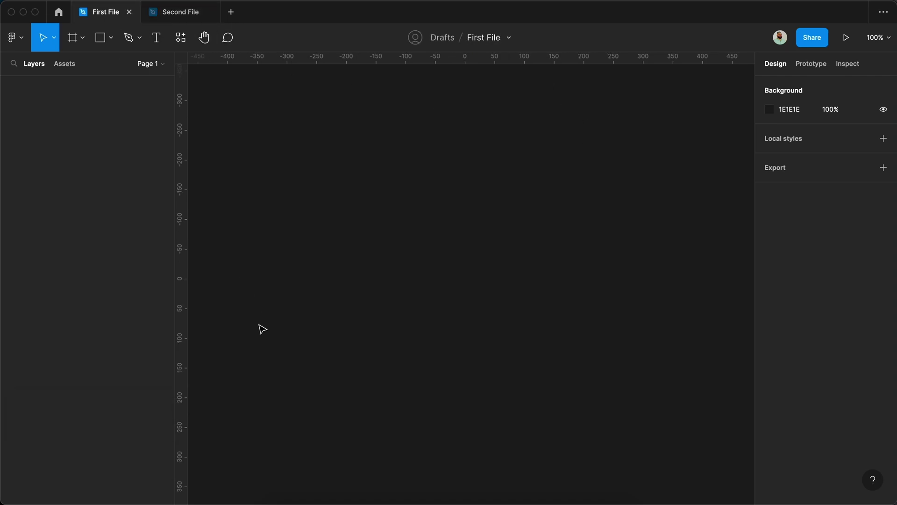
click(58, 12)
scroll(314, 410, down, 3)
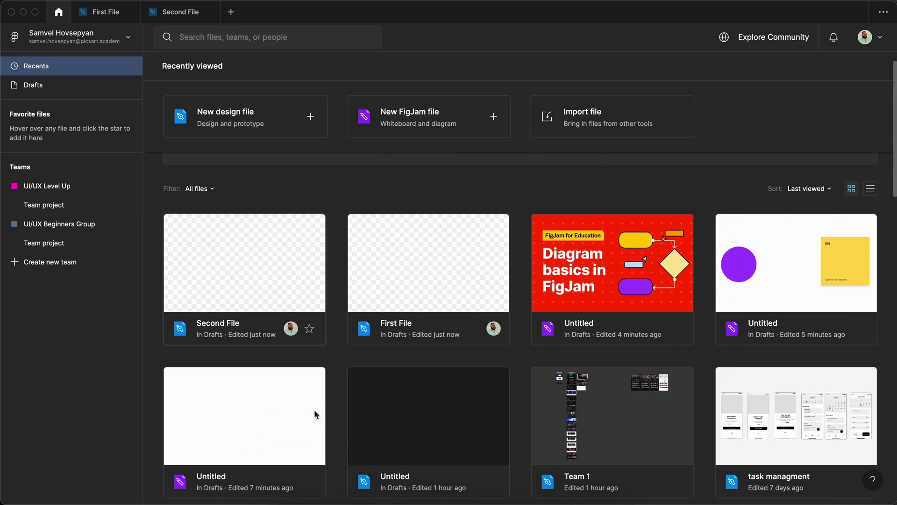
click(203, 19)
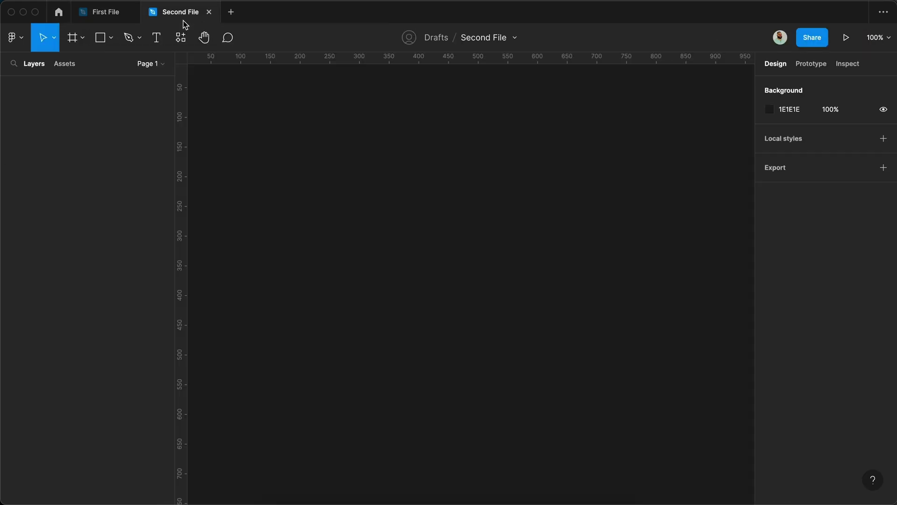
click(103, 13)
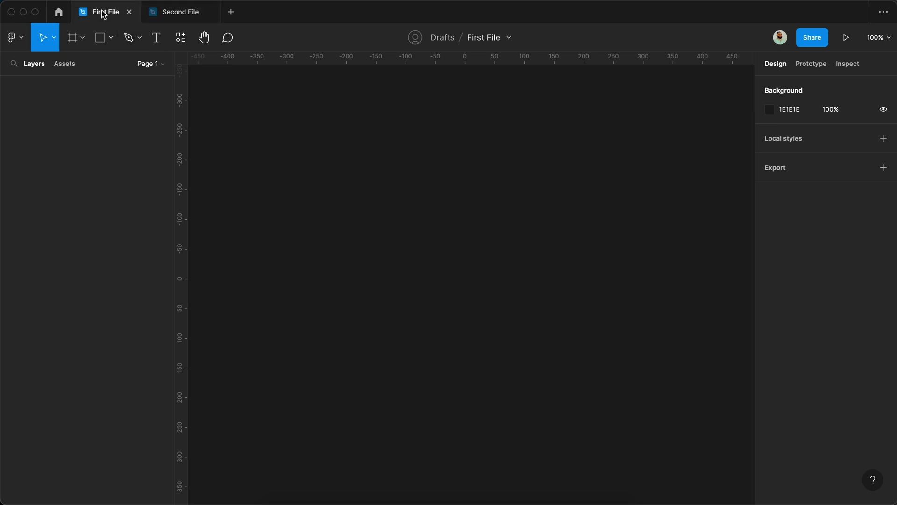
click(60, 12)
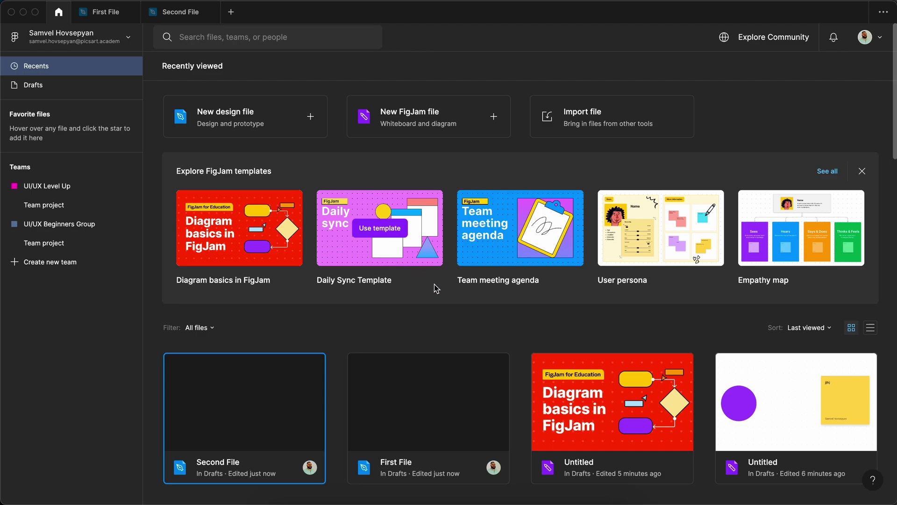
mouse_move(380, 228)
click(103, 14)
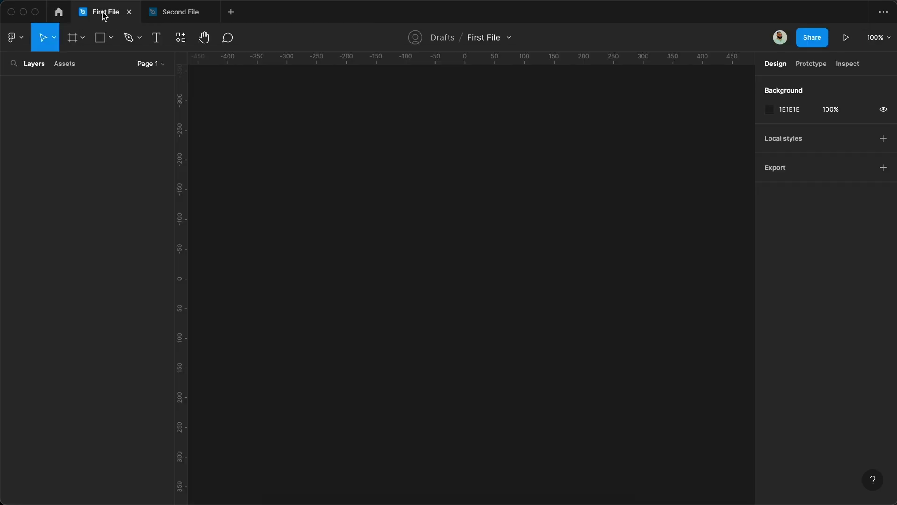